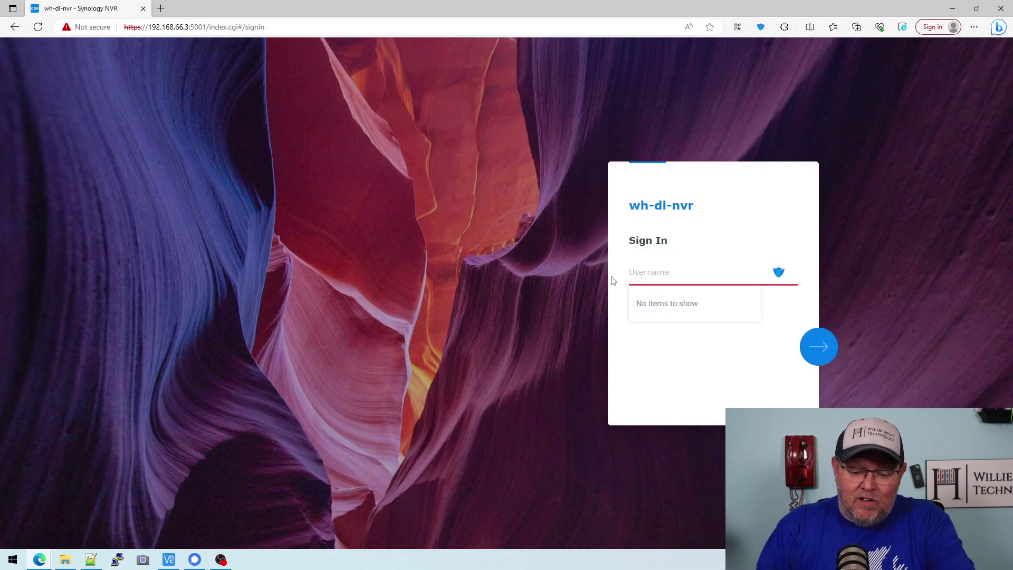
Step: Sign in to wh-dl-nvr with the account username and password, and decline saving the login
{"action": "type", "text": "whowe"}
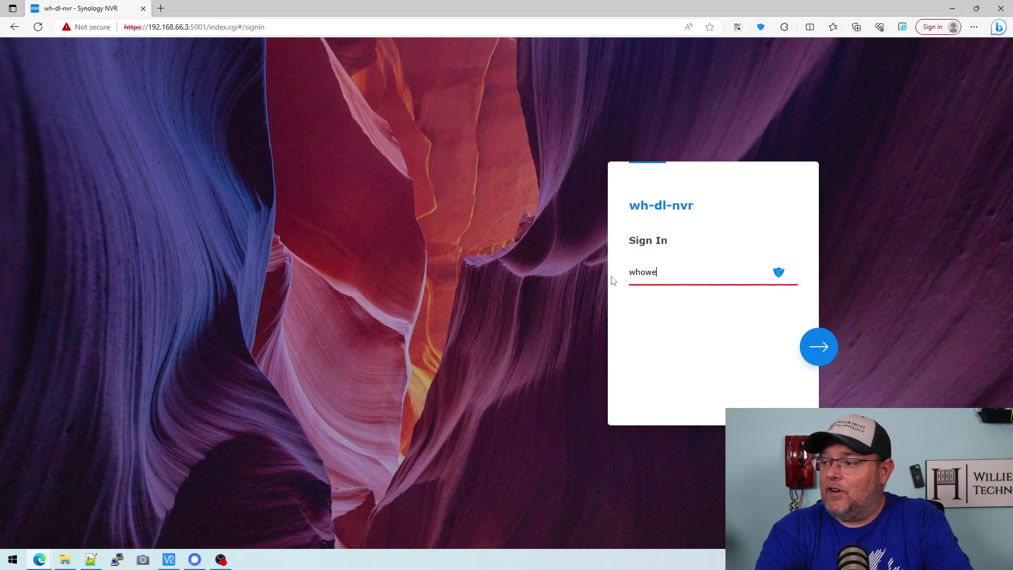
{"action": "key", "text": "Return"}
{"action": "type", "text": "••••••"}
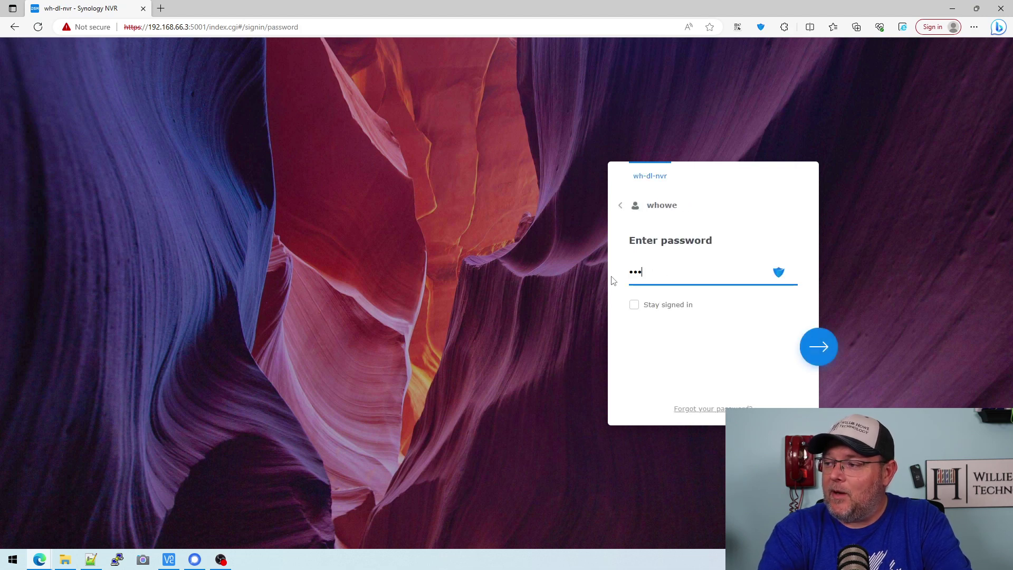
{"action": "type", "text": "•••"}
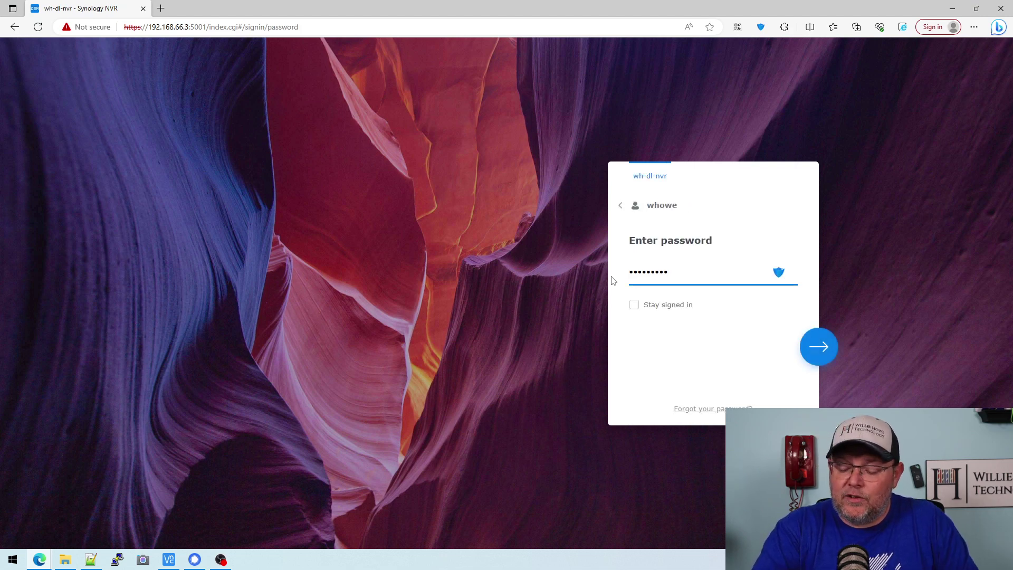
{"action": "key", "text": "Return"}
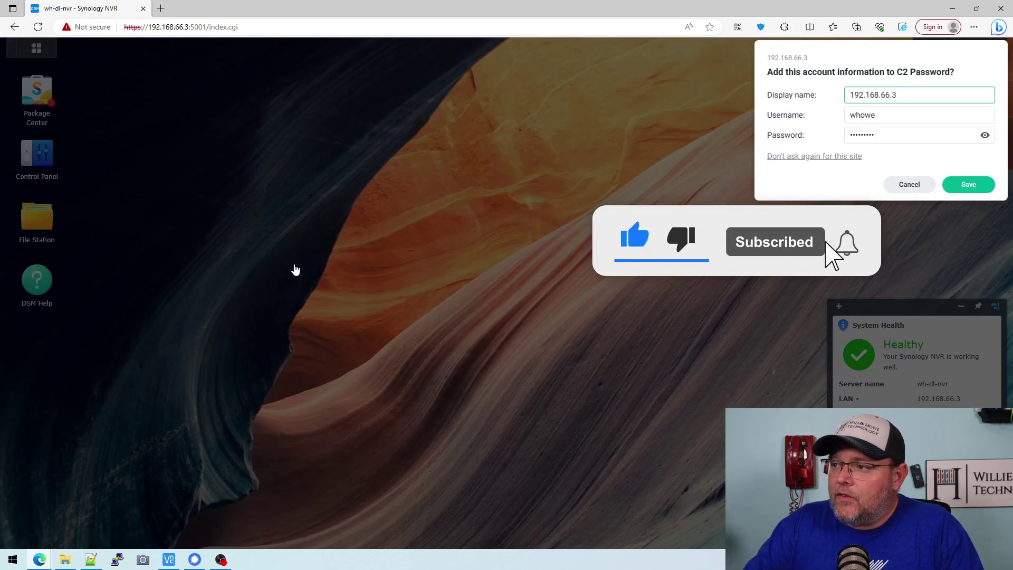
{"action": "left_click", "coordinate": [800, 156]}
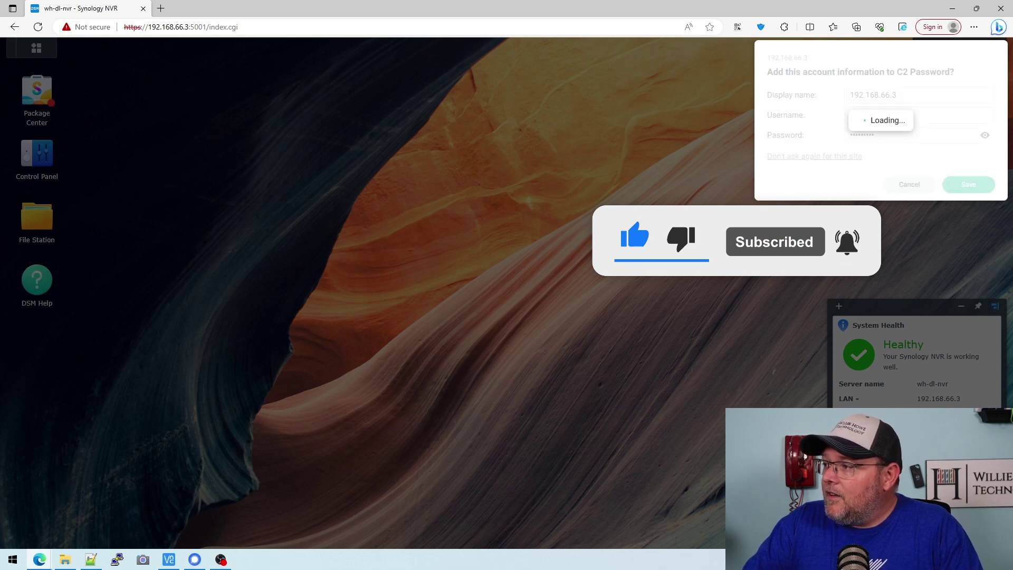
Step: Launch Surveillance Station from the DSM main menu and start adding a camera in IP Camera
{"action": "left_click", "coordinate": [36, 48]}
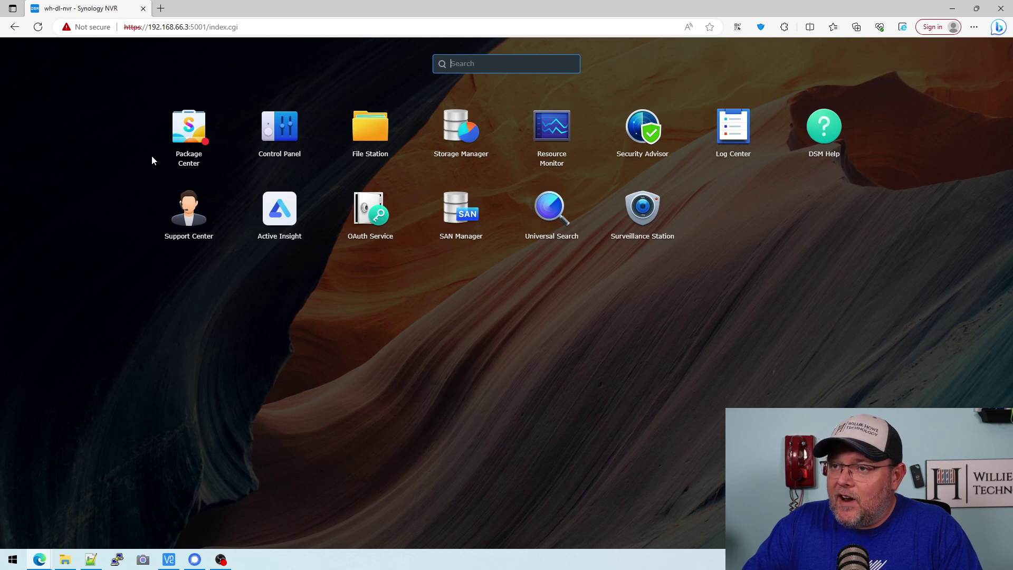
{"action": "left_click", "coordinate": [634, 212]}
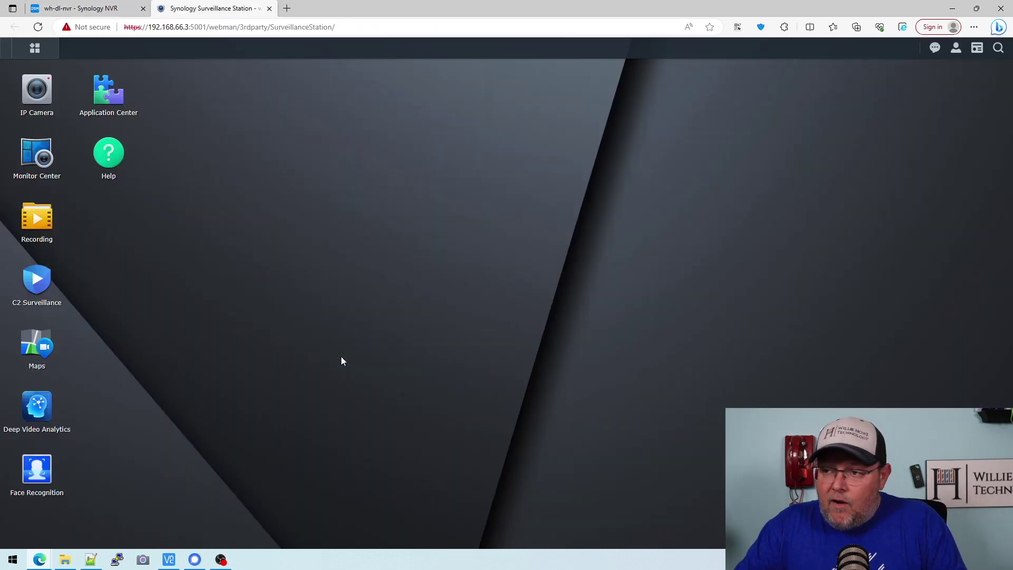
{"action": "left_click", "coordinate": [37, 100]}
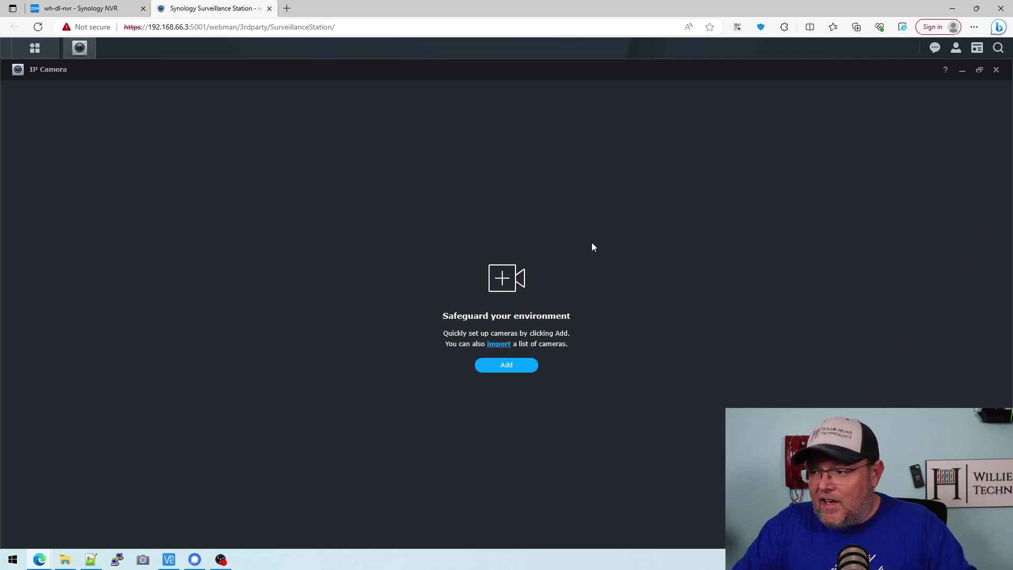
{"action": "left_click", "coordinate": [512, 368]}
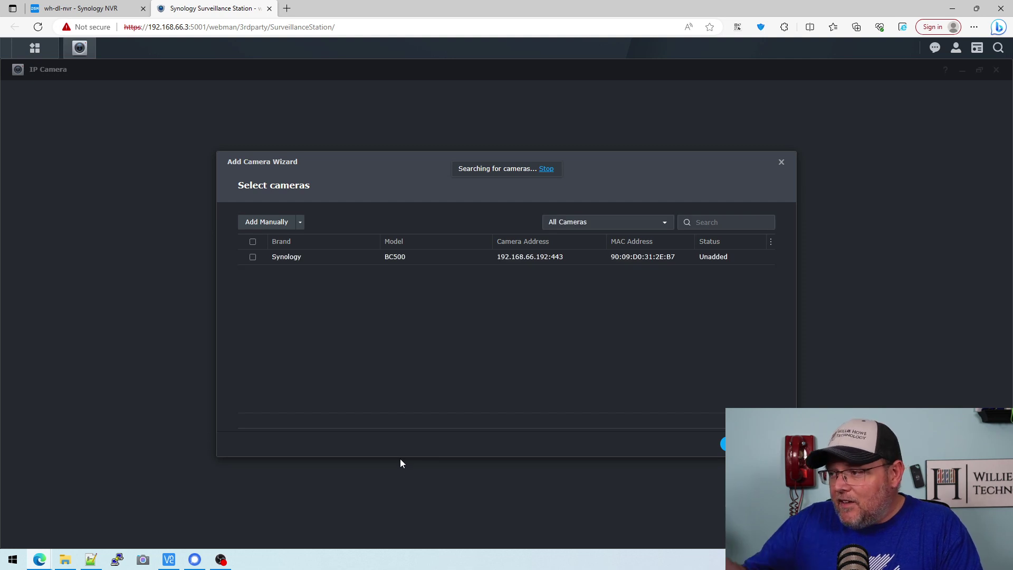
Step: Select the discovered Synology BC500 and authenticate it with the camera's username and password
{"action": "left_click", "coordinate": [253, 256]}
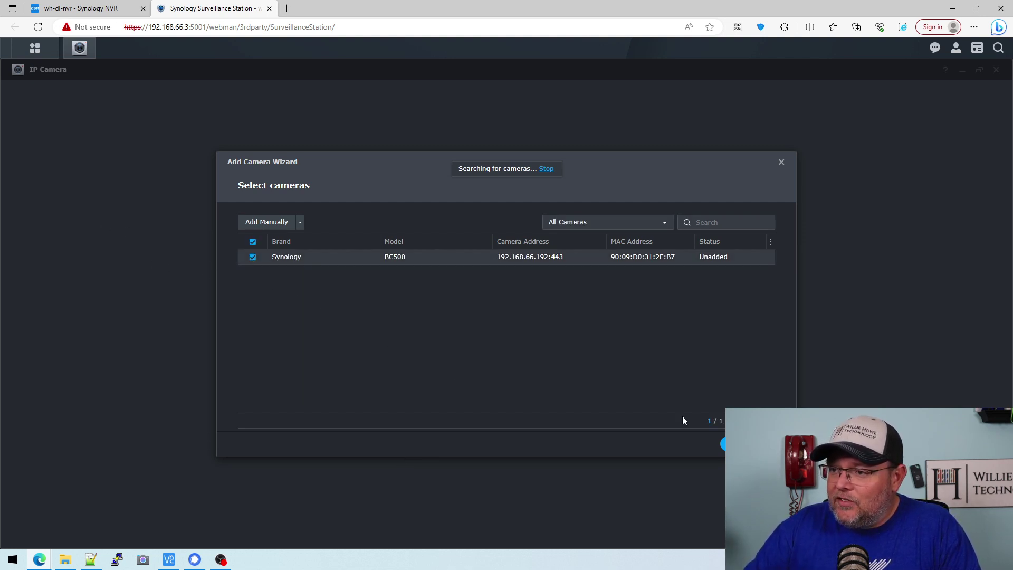
{"action": "left_click", "coordinate": [742, 443]}
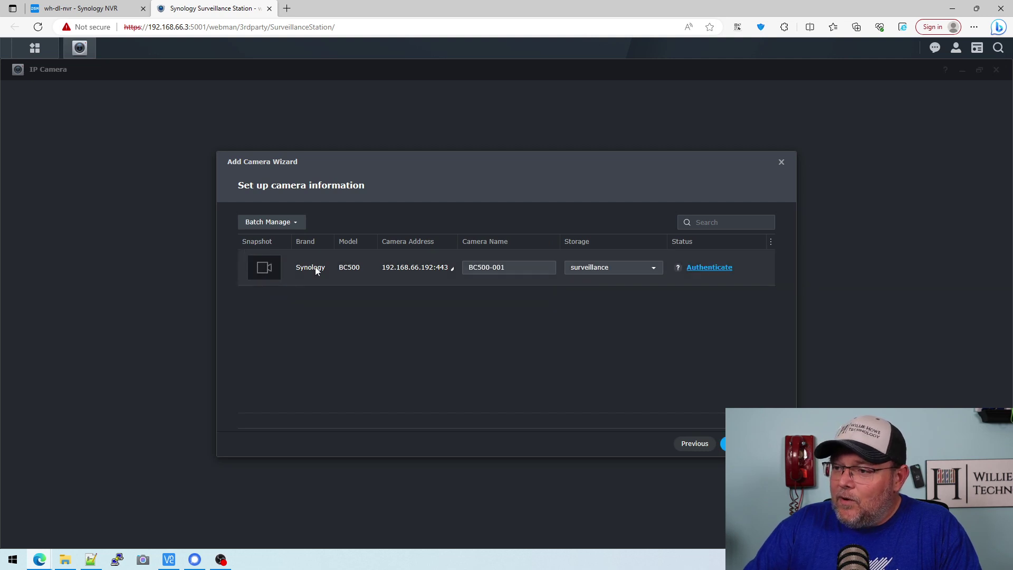
{"action": "left_click", "coordinate": [693, 268]}
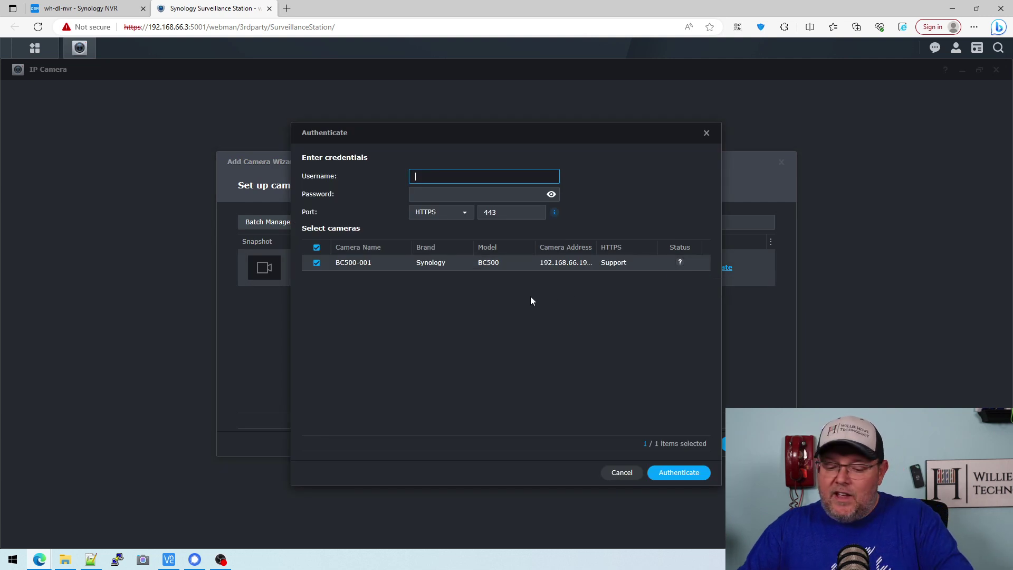
{"action": "type", "text": "whowe"}
{"action": "key", "text": "Tab"}
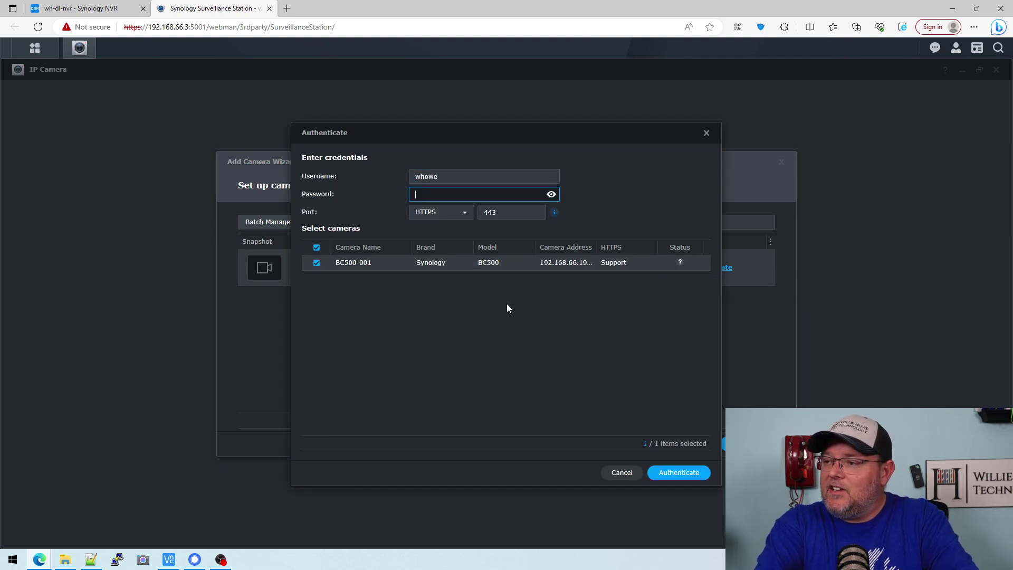
{"action": "type", "text": "•••••••••"}
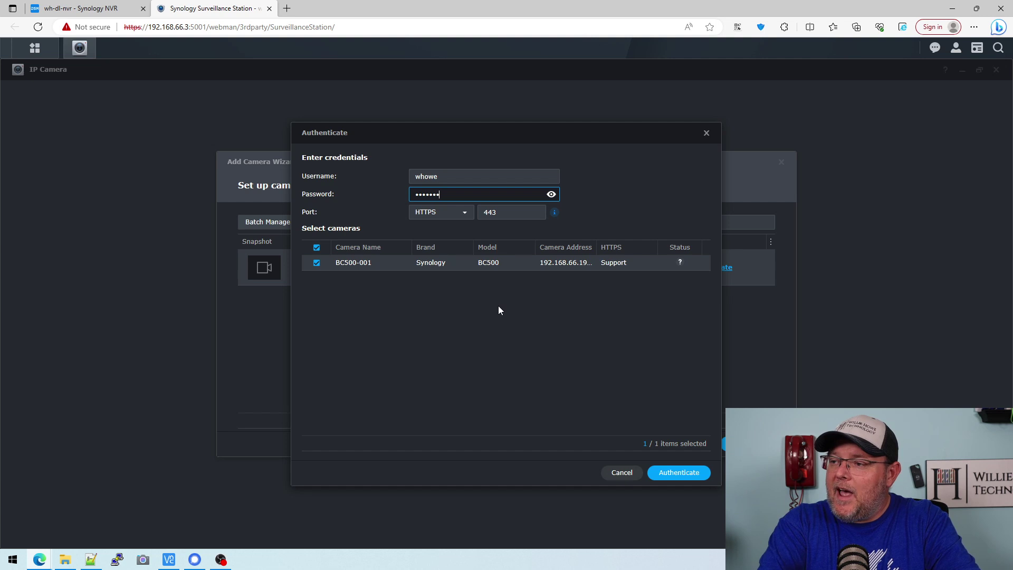
{"action": "left_click", "coordinate": [671, 477]}
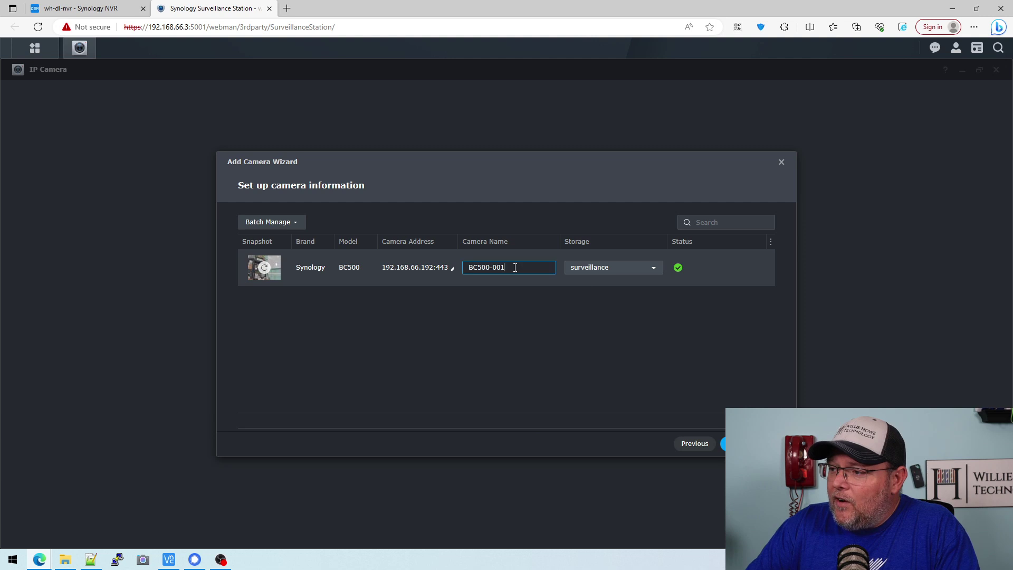
Step: Rename the camera to 'WH-BC500-1' and continue to the setup-mode step
{"action": "left_click_drag", "start_coordinate": [515, 268], "coordinate": [455, 270]}
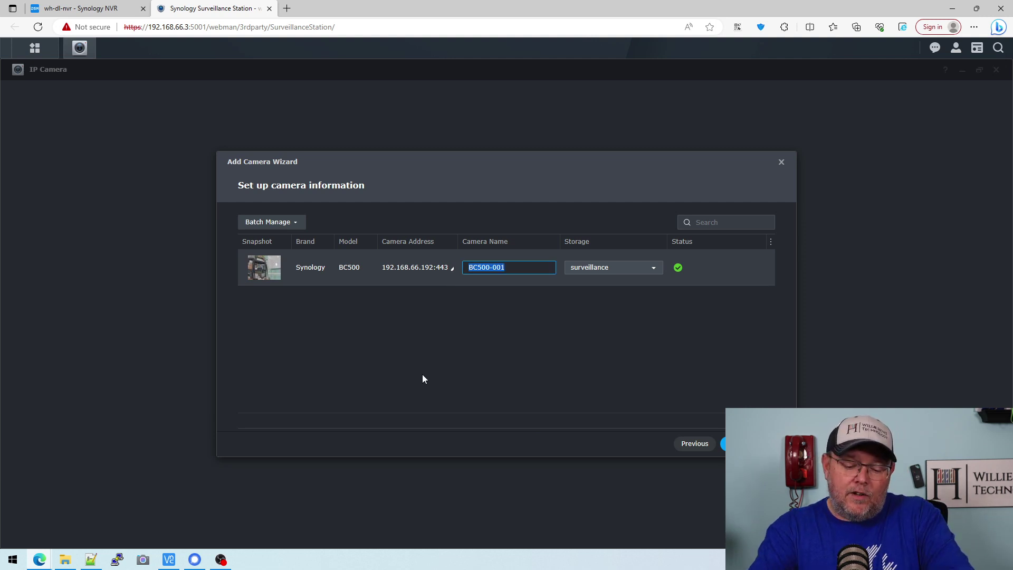
{"action": "type", "text": "WH"}
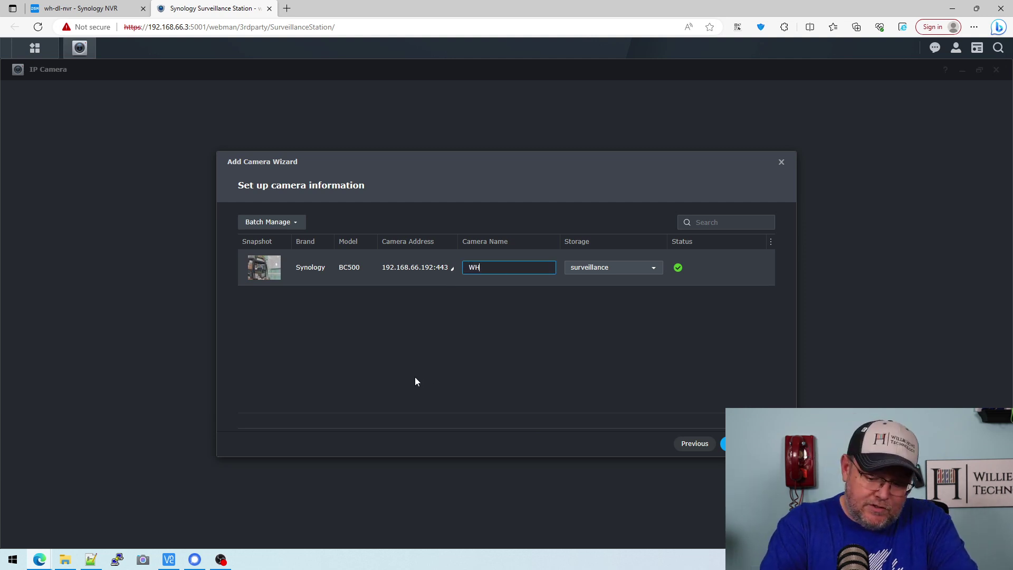
{"action": "type", "text": "-BC"}
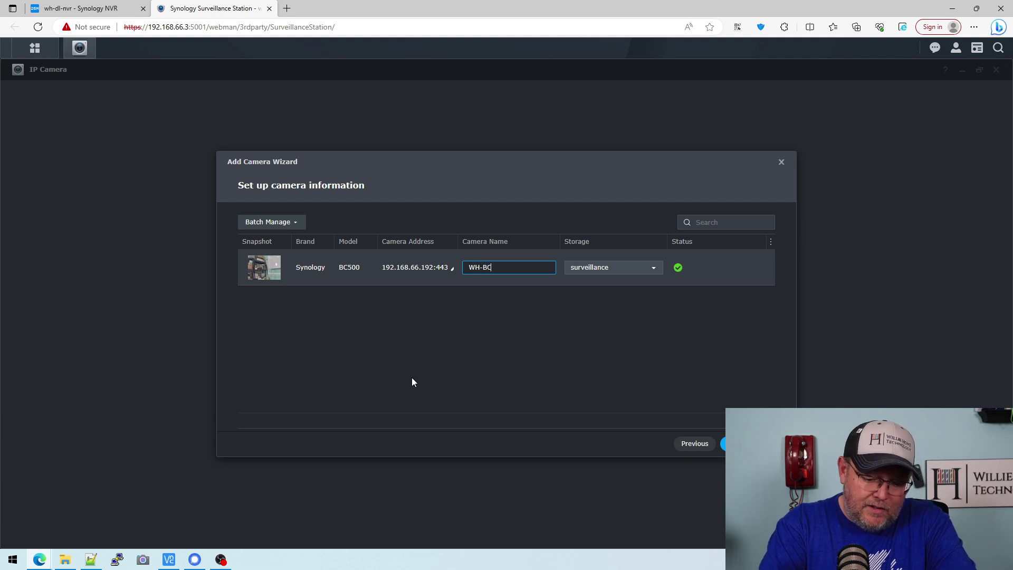
{"action": "type", "text": "500"}
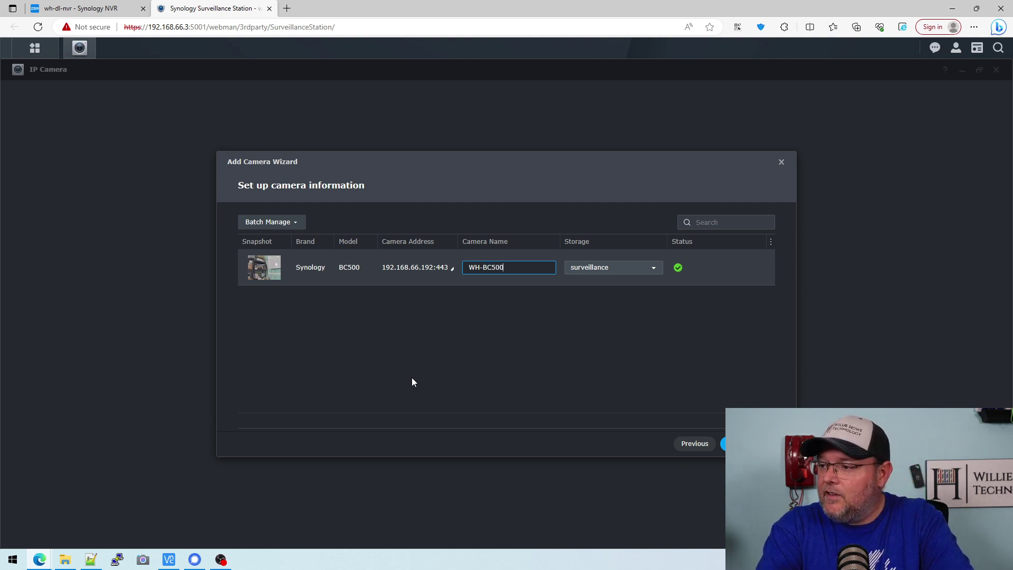
{"action": "type", "text": "-1"}
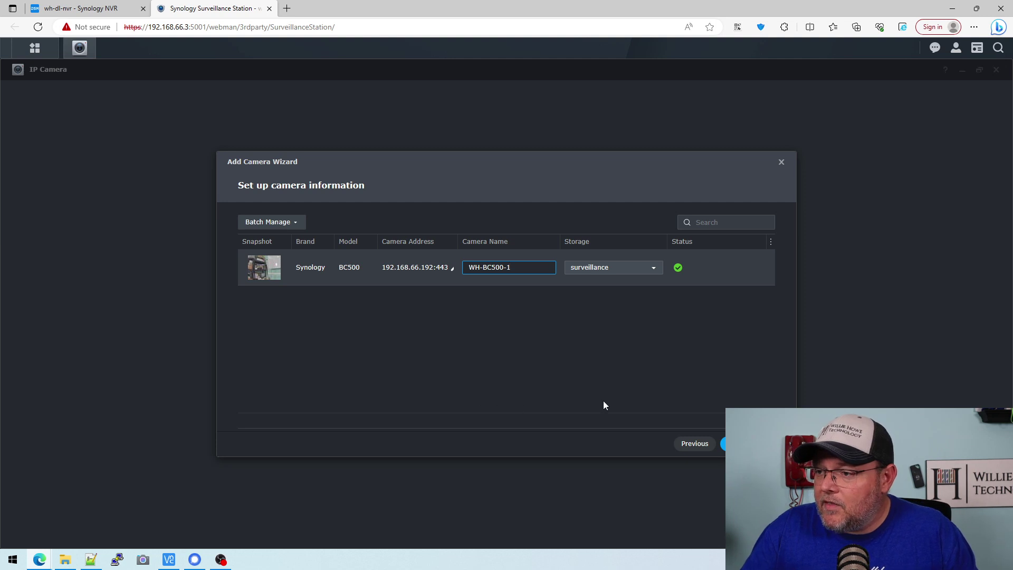
{"action": "key", "text": "Return"}
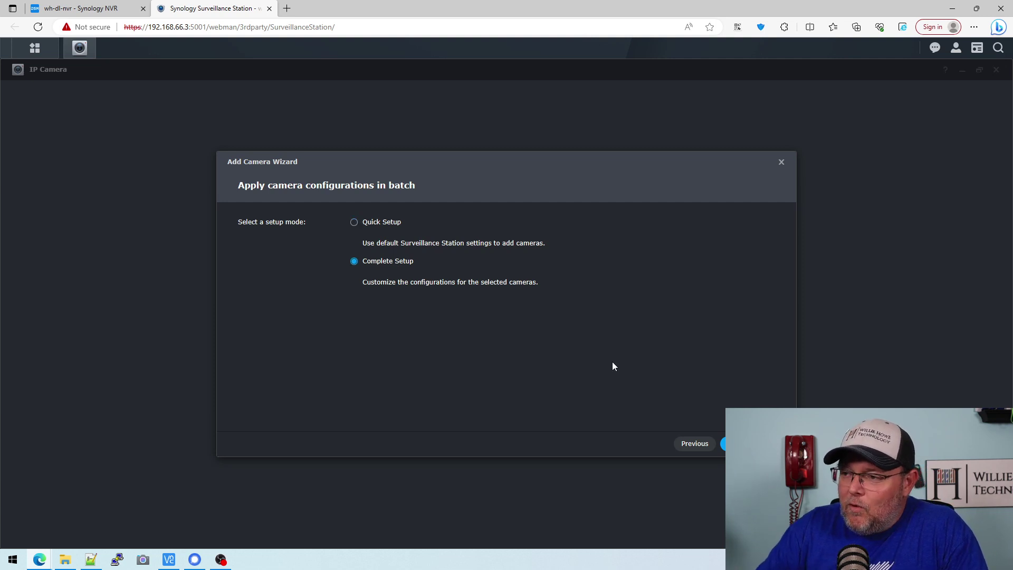
Step: Switch the video format to H.265 and turn off audio recording
{"action": "key", "text": "Return"}
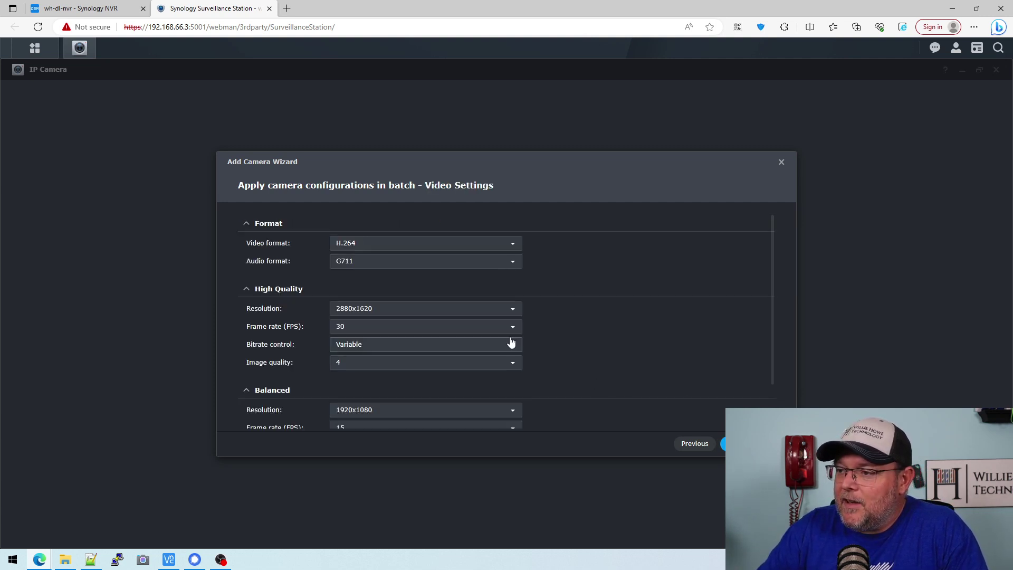
{"action": "left_click", "coordinate": [512, 243]}
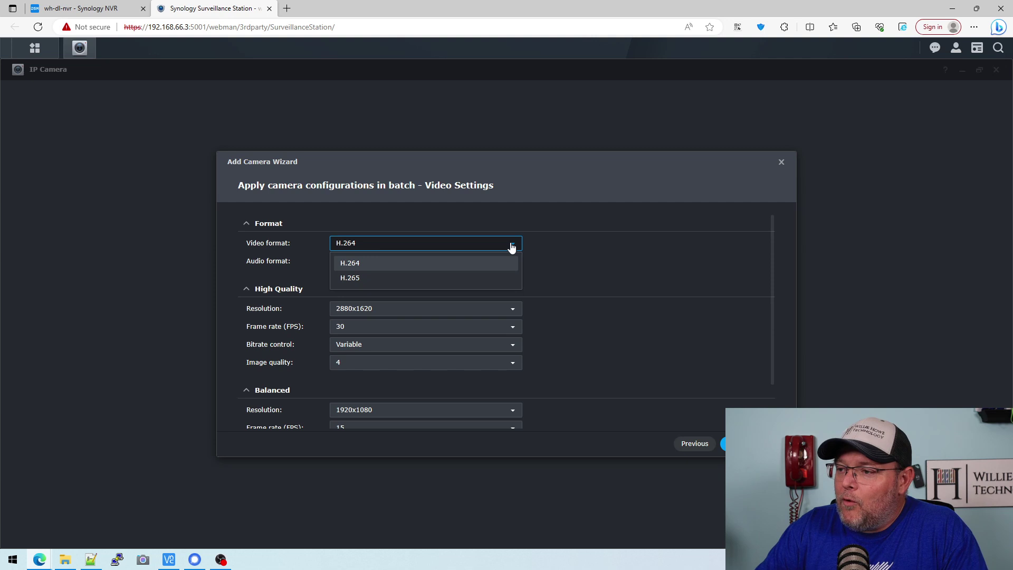
{"action": "left_click", "coordinate": [372, 279]}
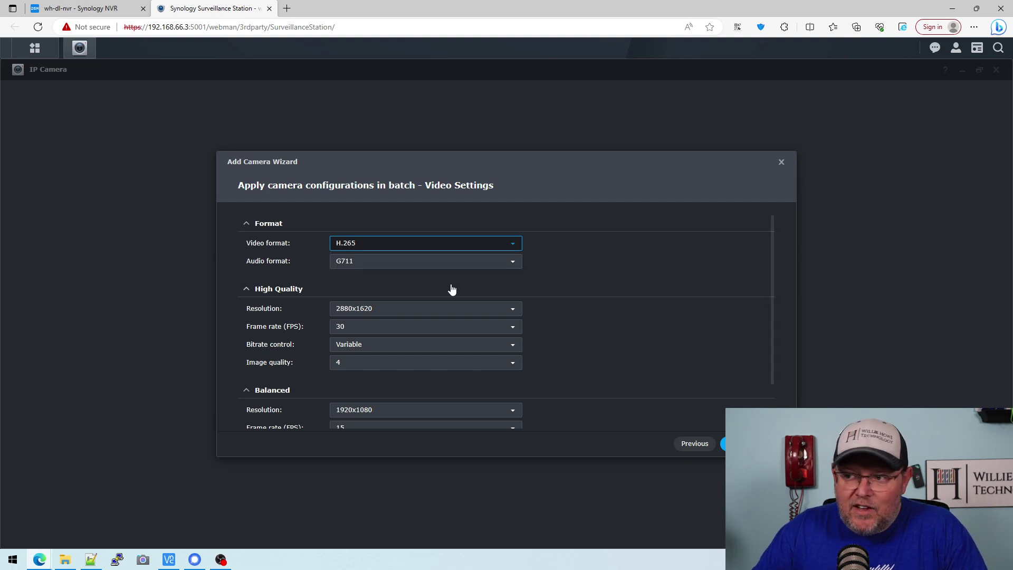
{"action": "left_click", "coordinate": [485, 263]}
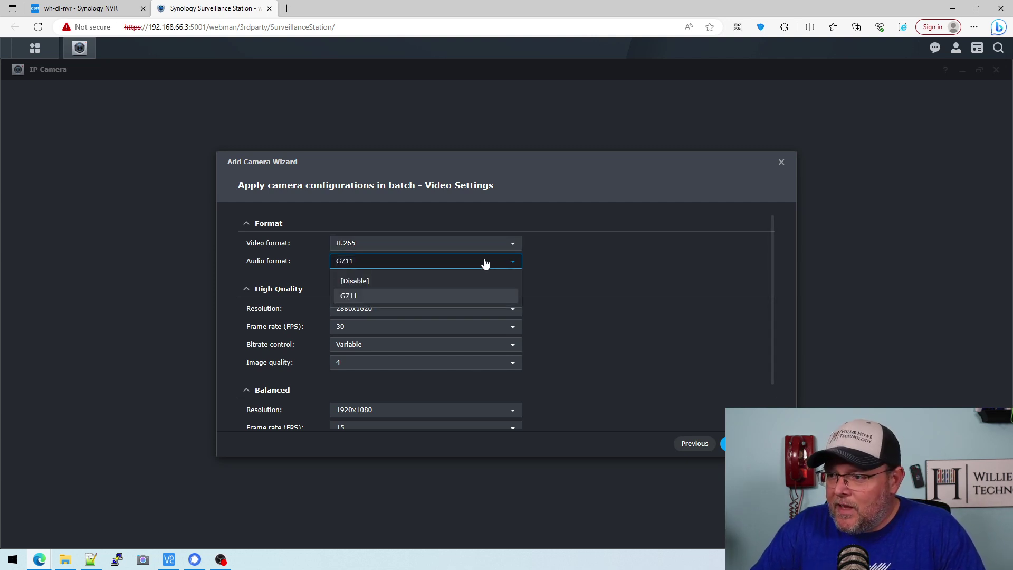
{"action": "left_click", "coordinate": [362, 282]}
{"action": "left_click", "coordinate": [651, 289]}
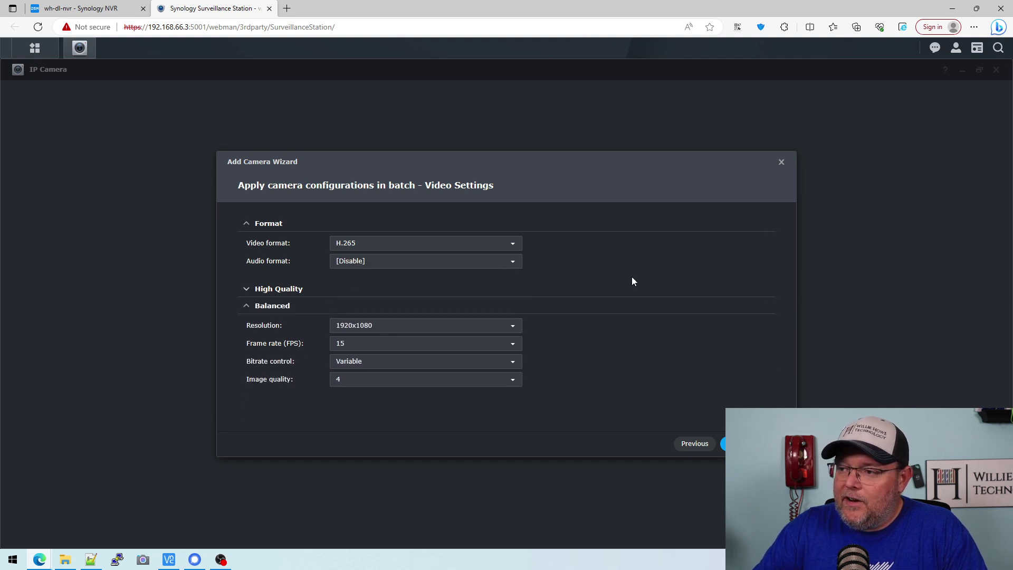
{"action": "left_click", "coordinate": [289, 289]}
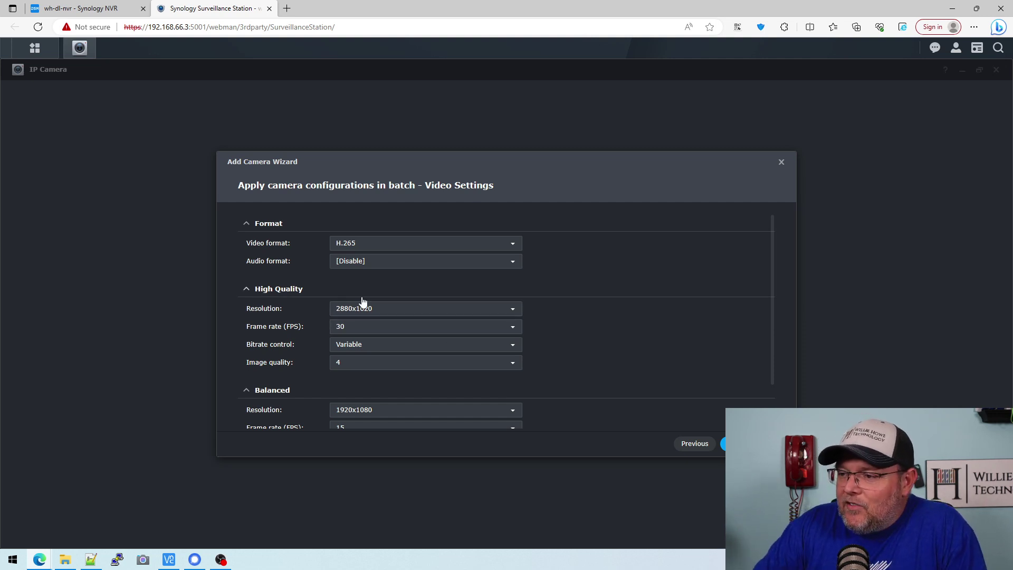
Step: Keep High Quality at 2880x1620 and 30 FPS, and set image quality to 5 (Highest)
{"action": "scroll", "coordinate": [571, 338], "scroll_direction": "down", "scroll_amount": 1}
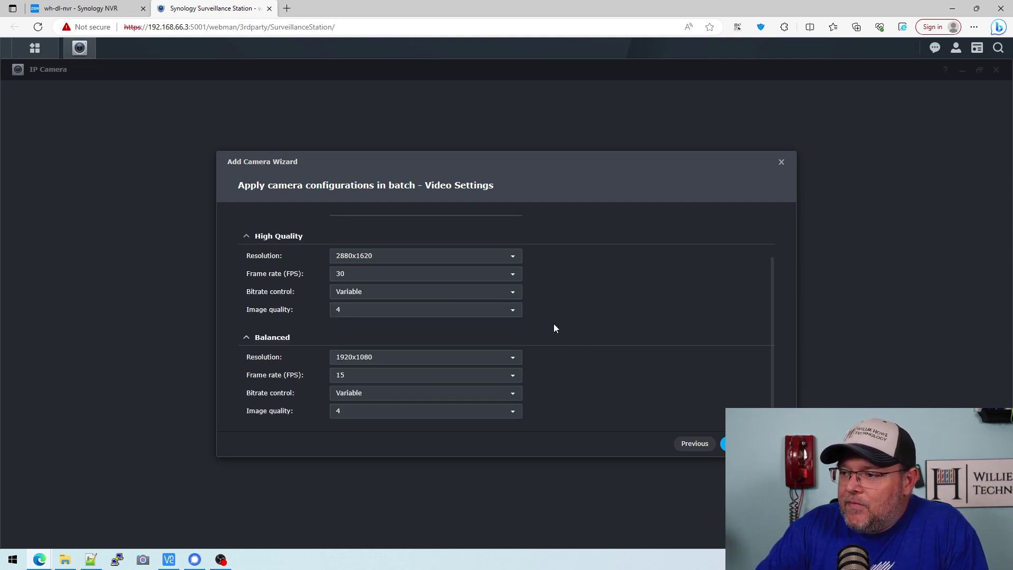
{"action": "left_click", "coordinate": [439, 256]}
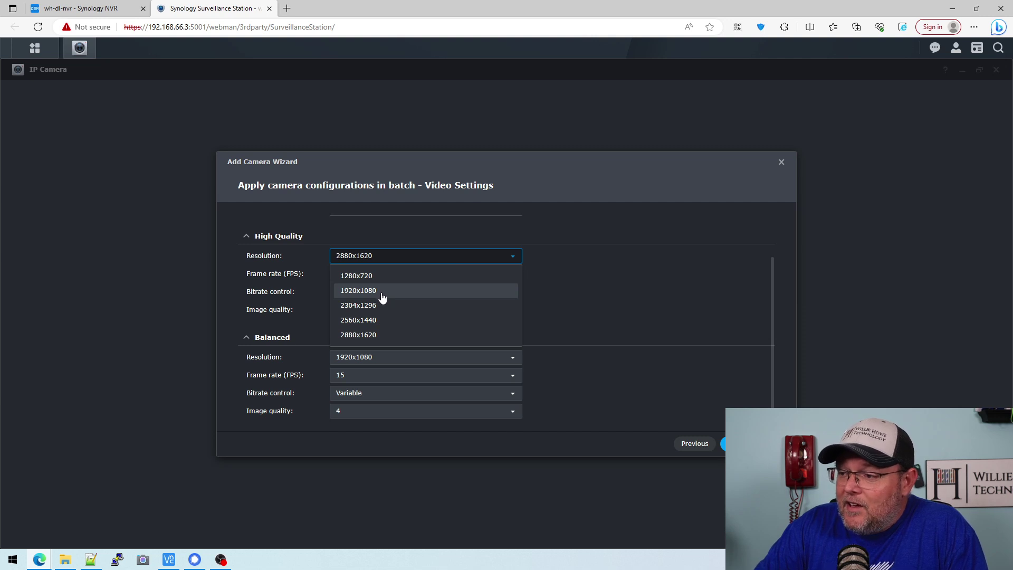
{"action": "left_click", "coordinate": [373, 335]}
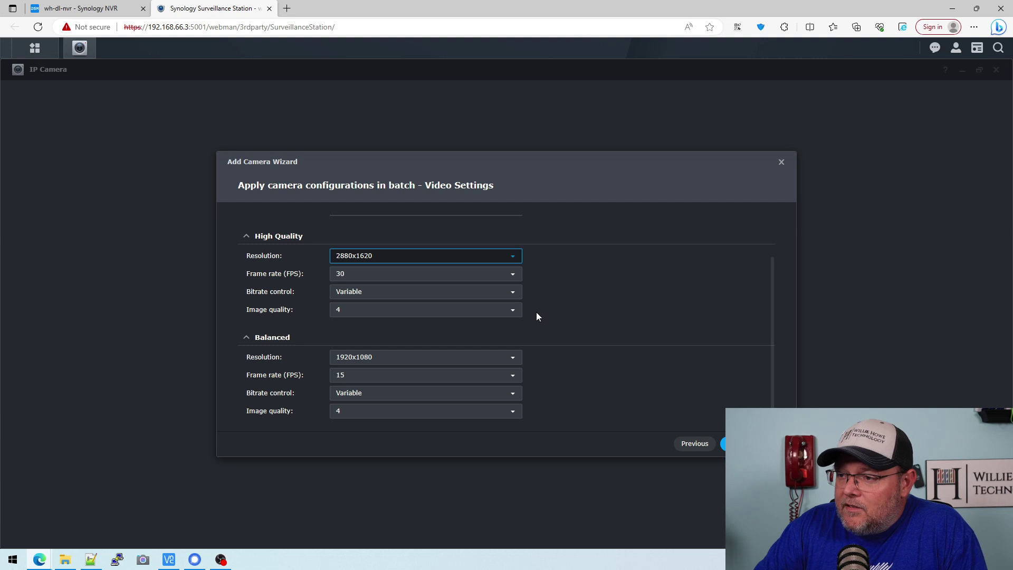
{"action": "left_click", "coordinate": [512, 274]}
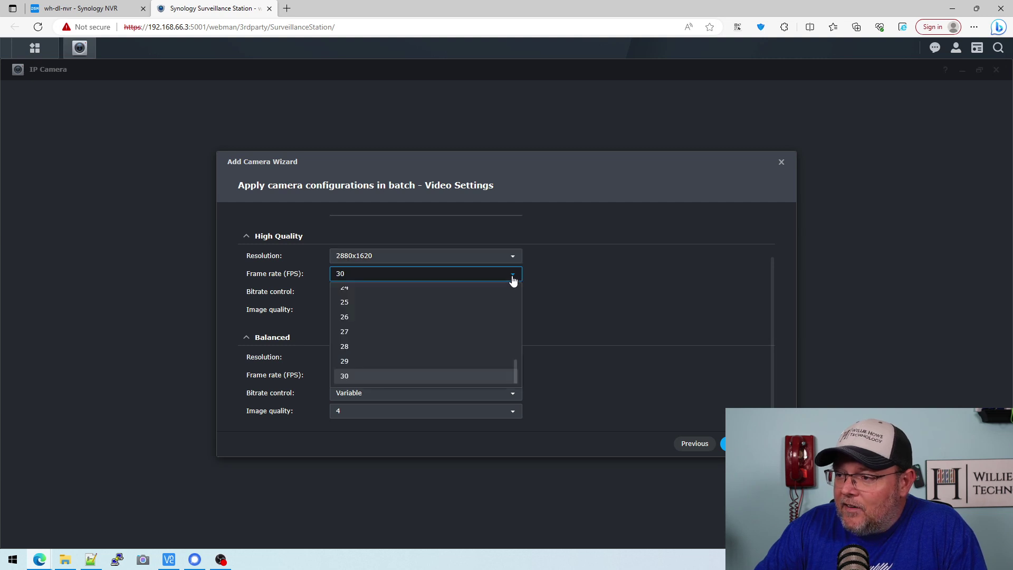
{"action": "left_click", "coordinate": [392, 374]}
{"action": "left_click", "coordinate": [601, 324]}
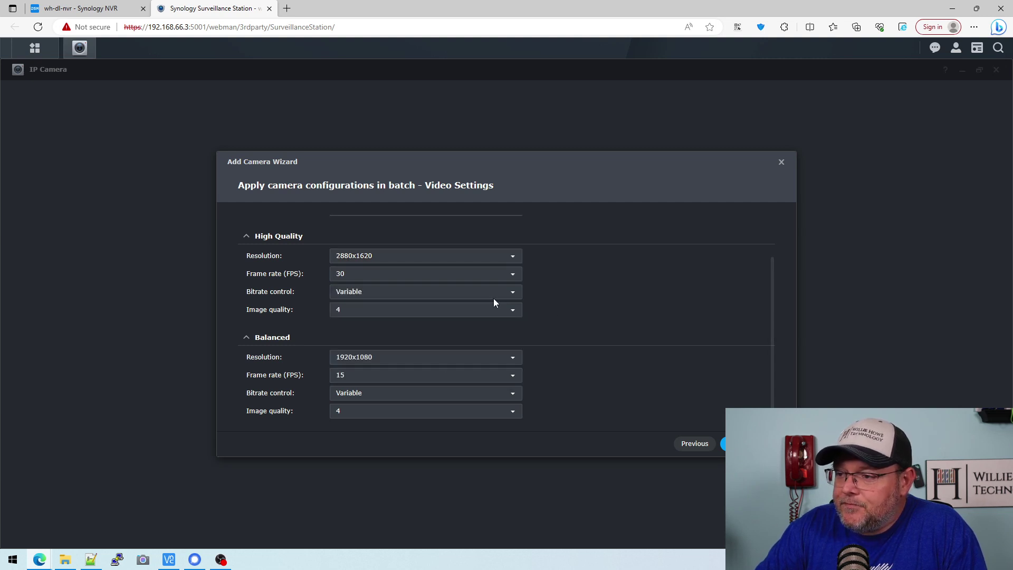
{"action": "scroll", "coordinate": [575, 317], "scroll_direction": "down", "scroll_amount": 1}
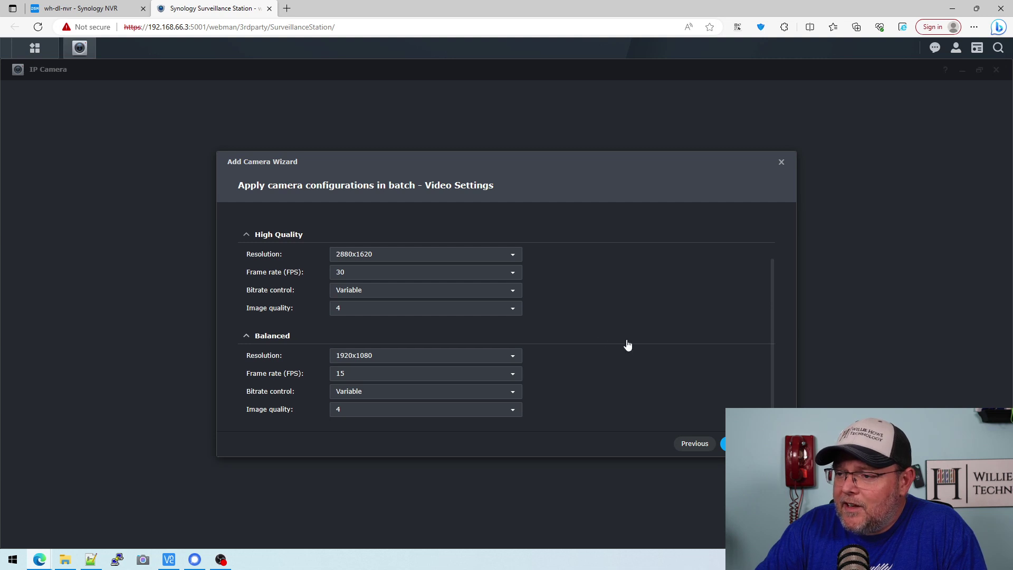
{"action": "left_click", "coordinate": [520, 311]}
{"action": "left_click", "coordinate": [389, 387]}
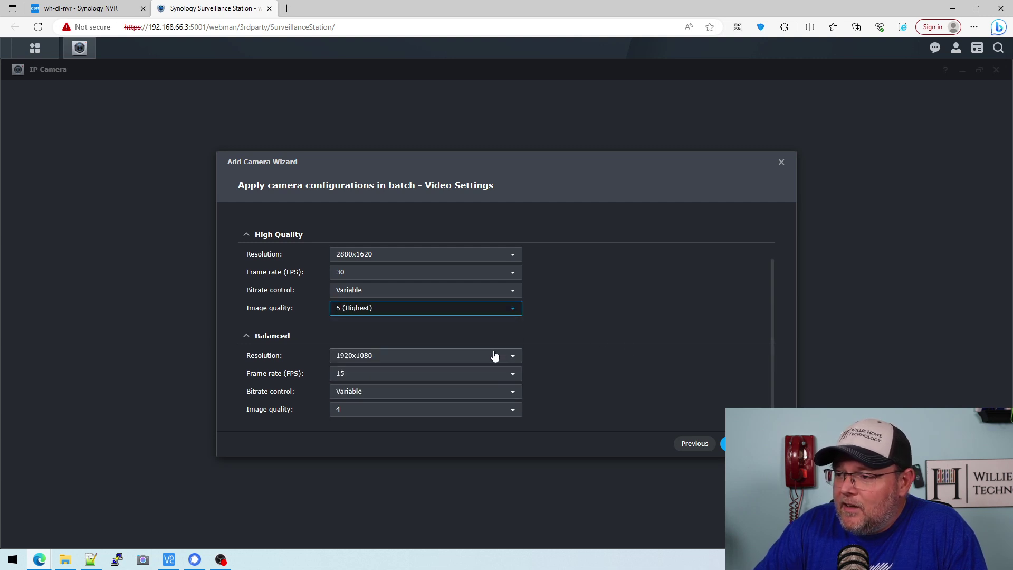
{"action": "scroll", "coordinate": [620, 340], "scroll_direction": "up", "scroll_amount": 2}
{"action": "scroll", "coordinate": [620, 340], "scroll_direction": "down", "scroll_amount": 2}
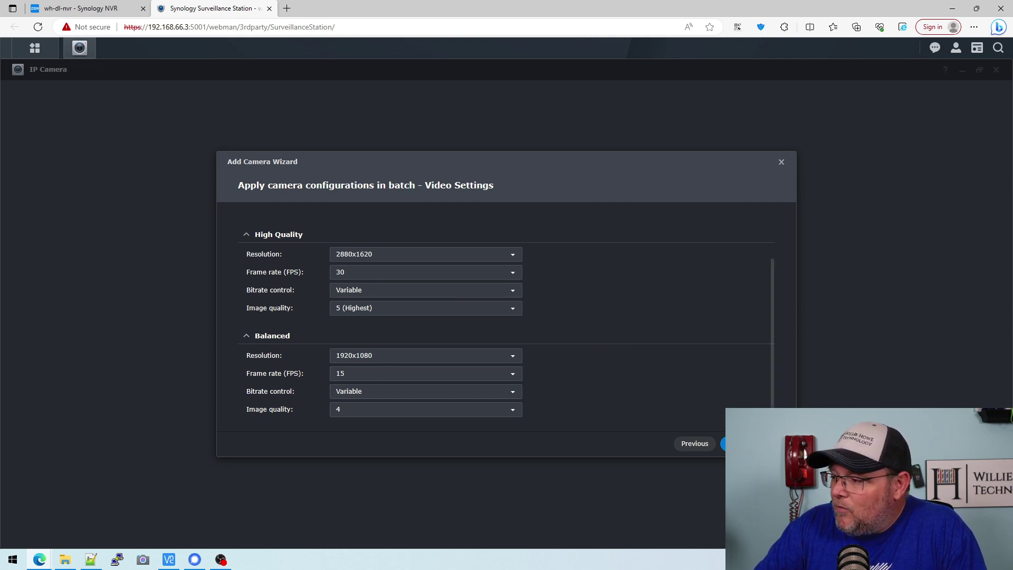
{"action": "left_click", "coordinate": [744, 443]}
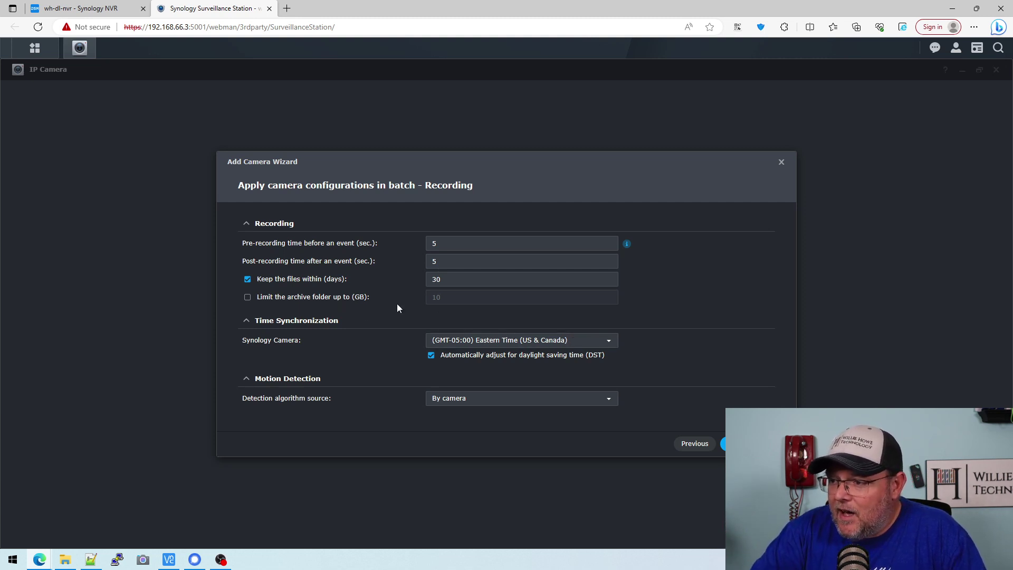
Step: Keep files 90 days, choose Central Time (US & Canada), and leave motion detection by camera
{"action": "left_click", "coordinate": [450, 278]}
{"action": "double_click", "coordinate": [450, 278]}
{"action": "type", "text": "90"}
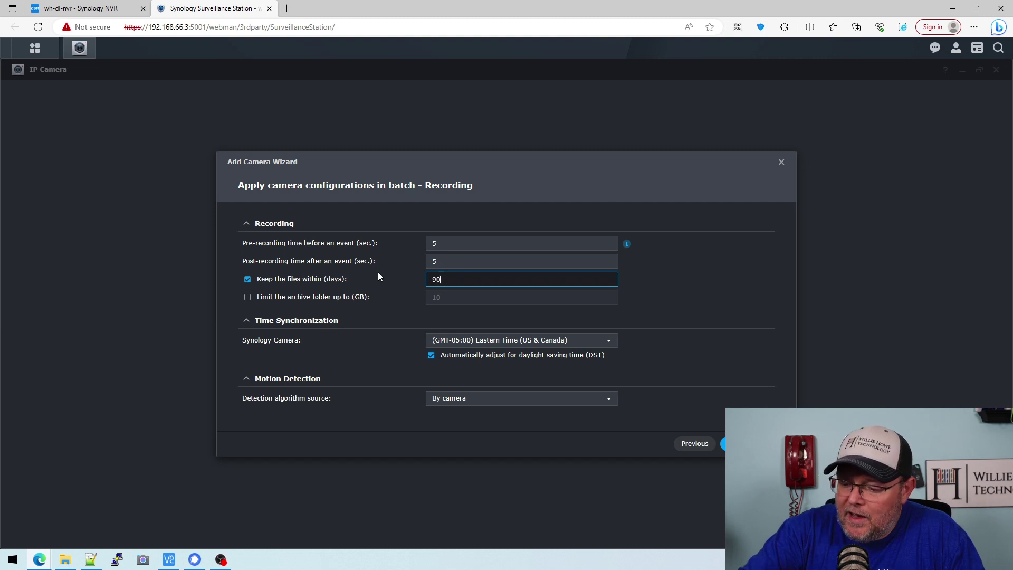
{"action": "left_click", "coordinate": [610, 342]}
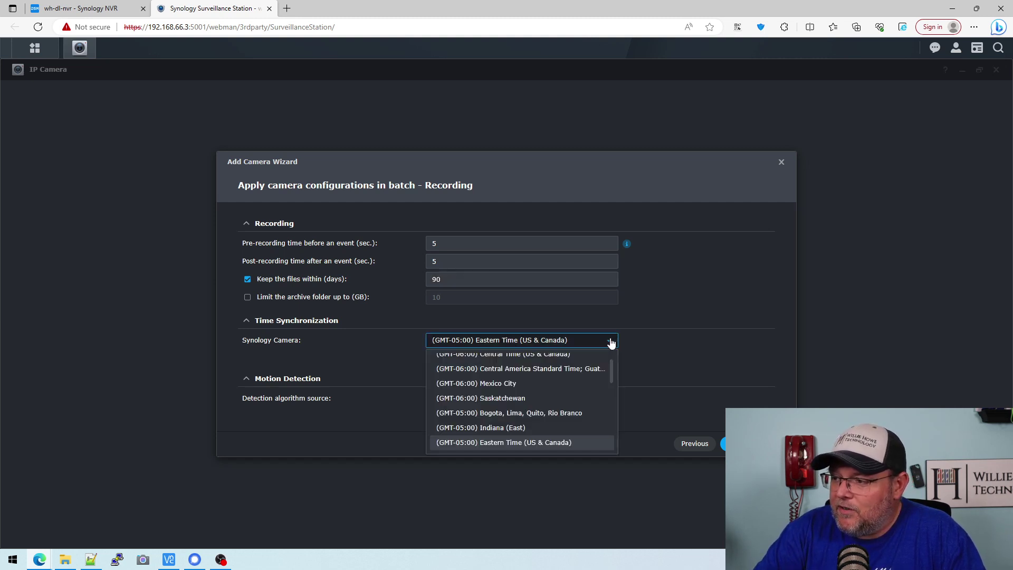
{"action": "scroll", "coordinate": [602, 365], "scroll_direction": "up", "scroll_amount": 2}
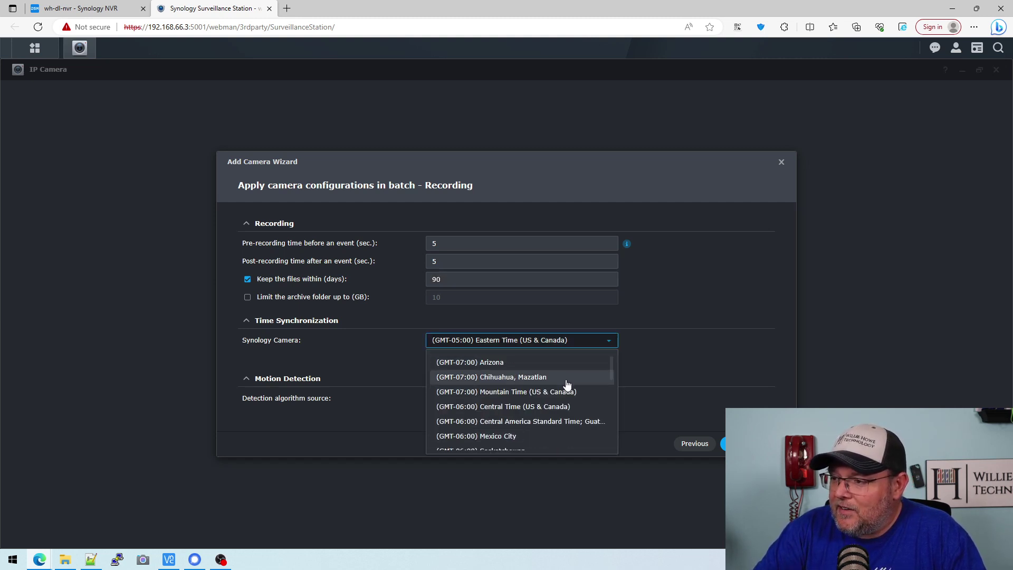
{"action": "left_click", "coordinate": [507, 407]}
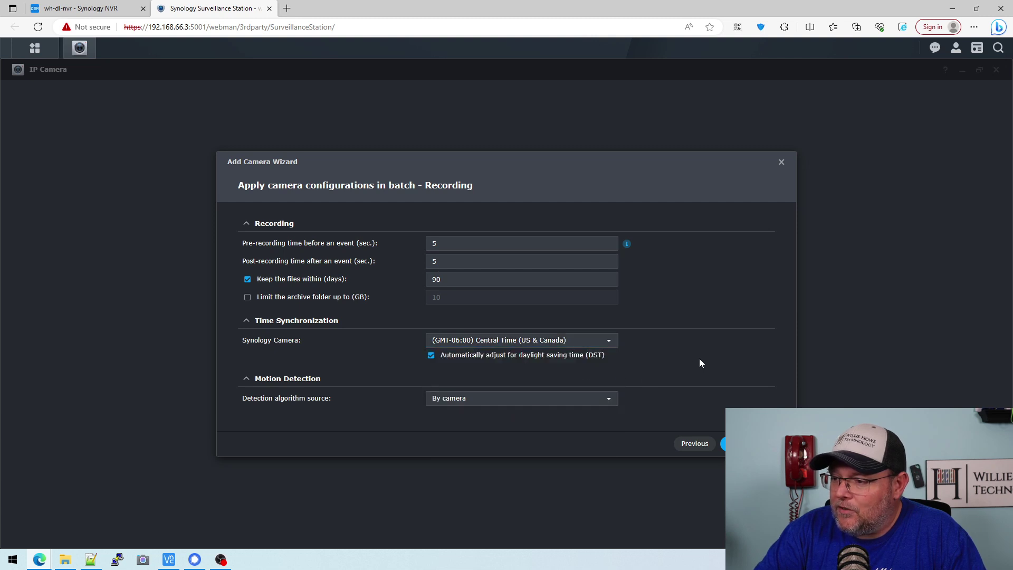
{"action": "left_click", "coordinate": [457, 400]}
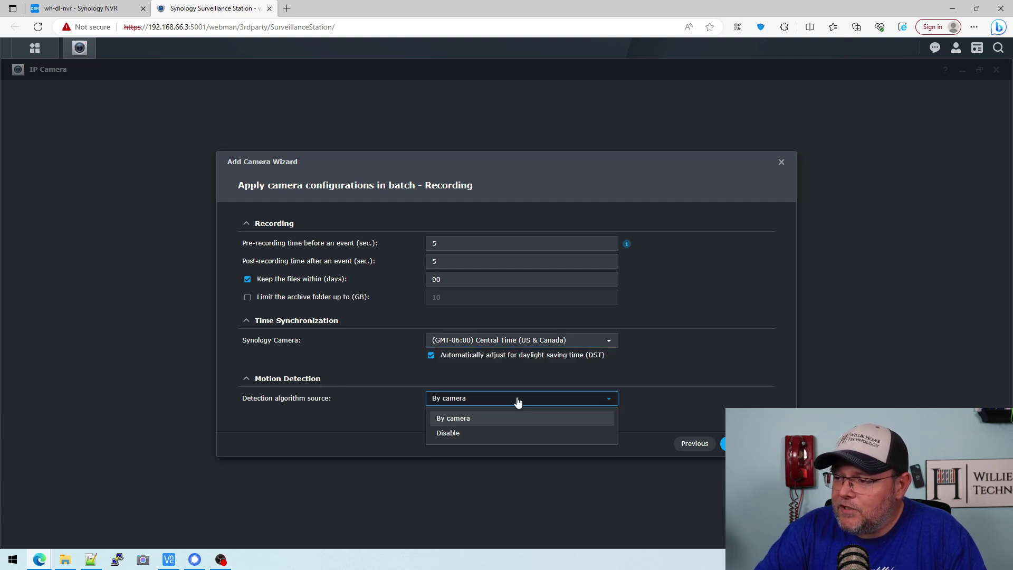
{"action": "left_click", "coordinate": [457, 419]}
Step: Paint every hour of every day as Motion Detection in the schedule grid, then continue
{"action": "left_click", "coordinate": [724, 444]}
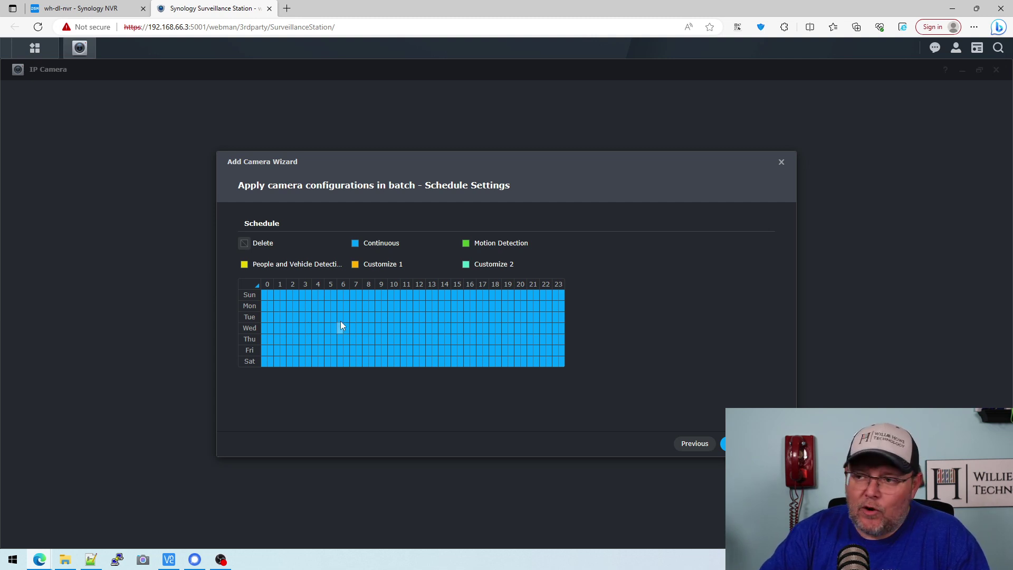
{"action": "left_click", "coordinate": [466, 243]}
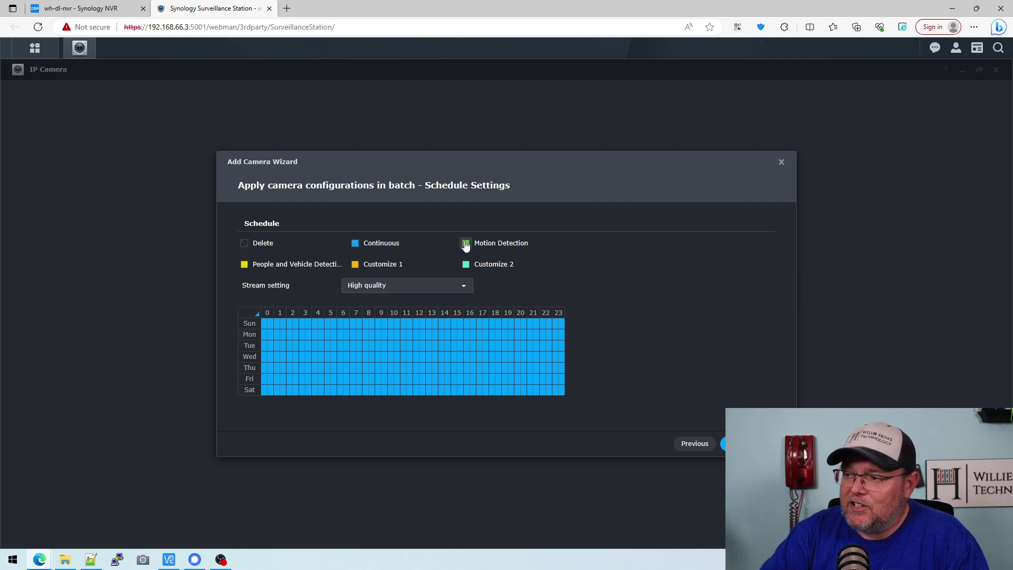
{"action": "left_click_drag", "start_coordinate": [262, 322], "coordinate": [575, 402]}
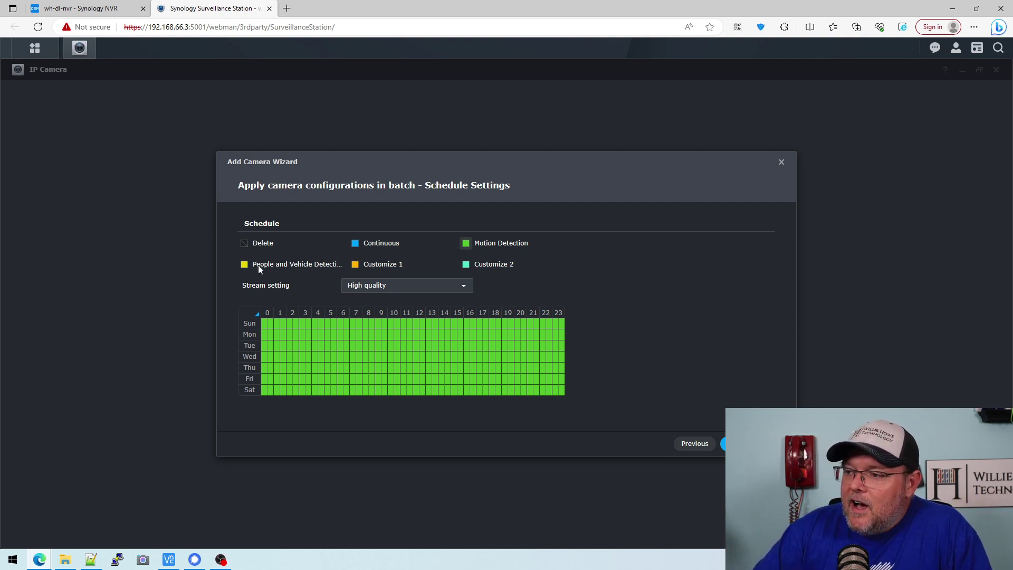
{"action": "left_click", "coordinate": [244, 265]}
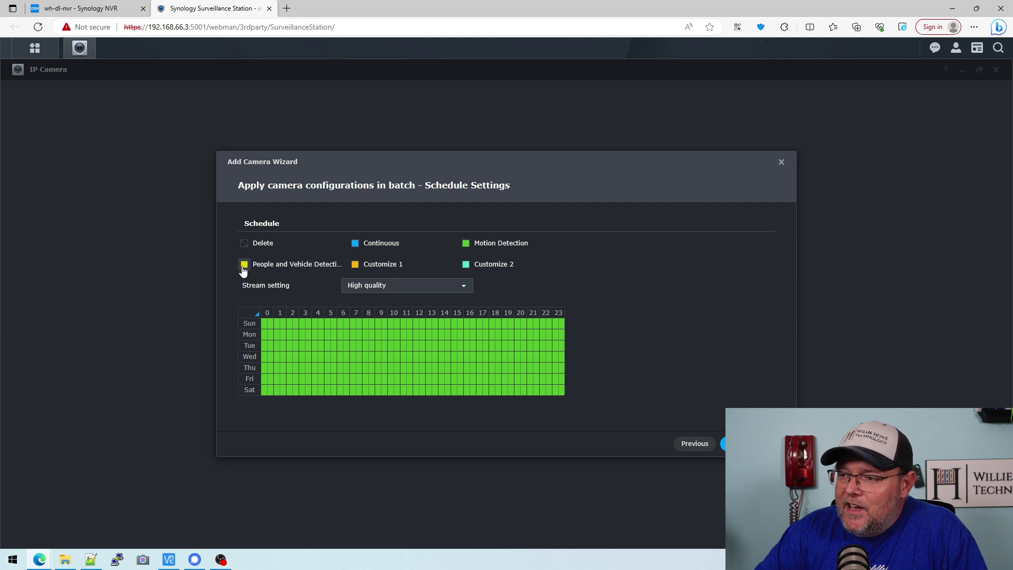
{"action": "mouse_move", "coordinate": [263, 323]}
{"action": "left_mouse_down"}
{"action": "mouse_move", "coordinate": [512, 410]}
{"action": "mouse_move", "coordinate": [568, 417]}
{"action": "left_mouse_up"}
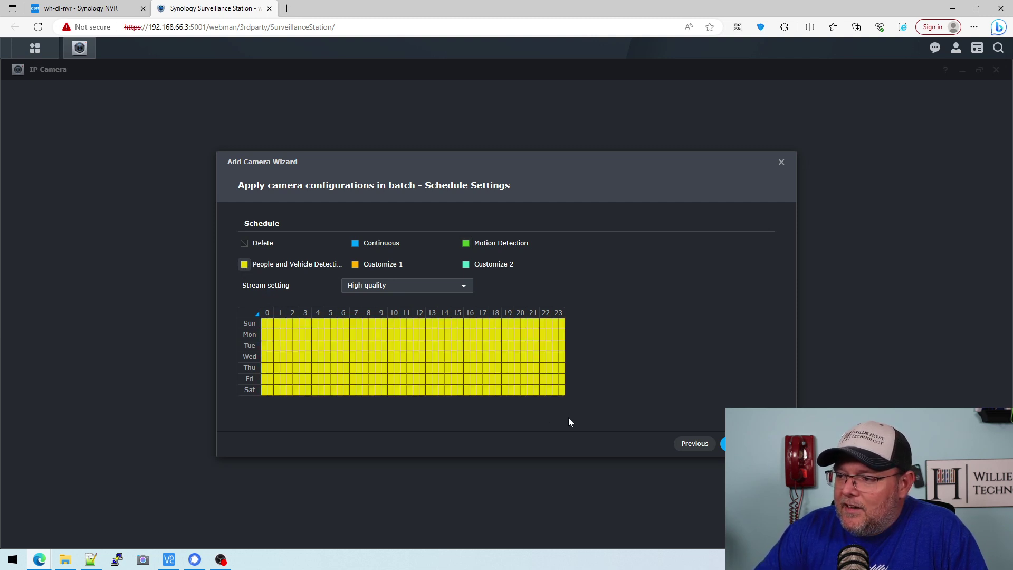
{"action": "left_click", "coordinate": [467, 243]}
{"action": "left_click_drag", "start_coordinate": [262, 324], "coordinate": [587, 411]}
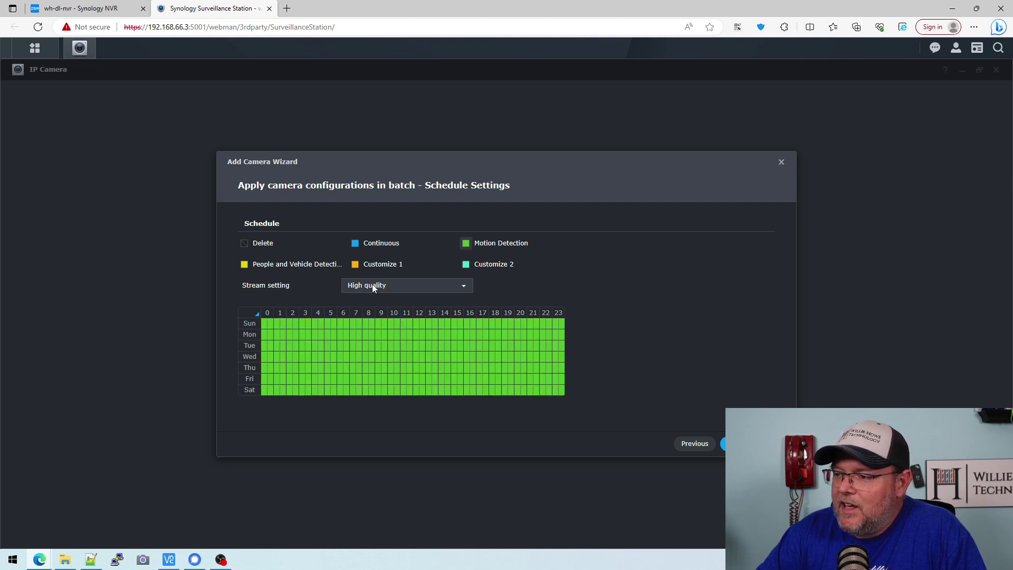
{"action": "left_click", "coordinate": [739, 443]}
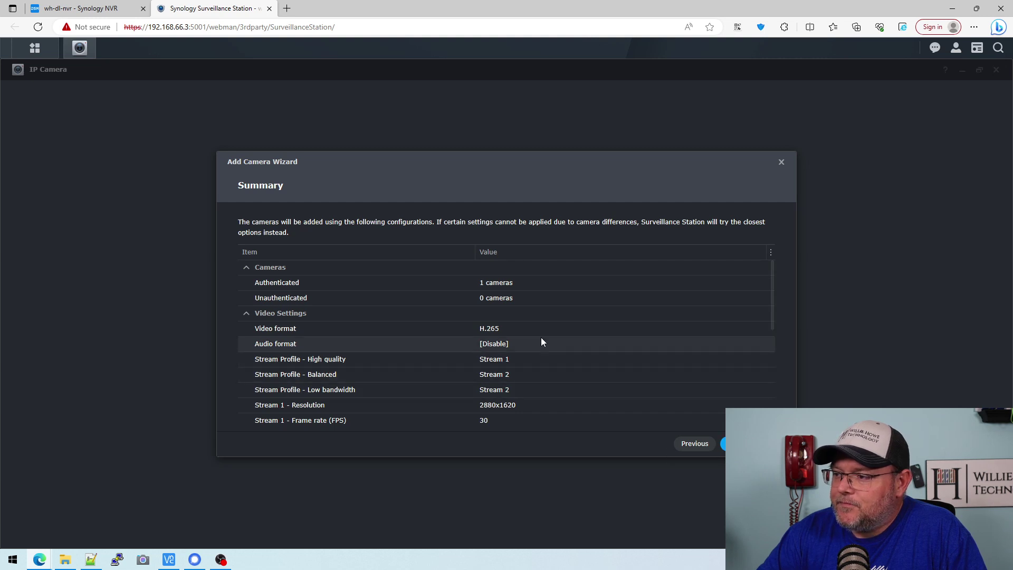
Step: Review the Summary page and finish adding WH-BC500-1
{"action": "scroll", "coordinate": [540, 337], "scroll_direction": "down", "scroll_amount": 5}
{"action": "scroll", "coordinate": [540, 339], "scroll_direction": "up", "scroll_amount": 5}
{"action": "left_click", "coordinate": [739, 443]}
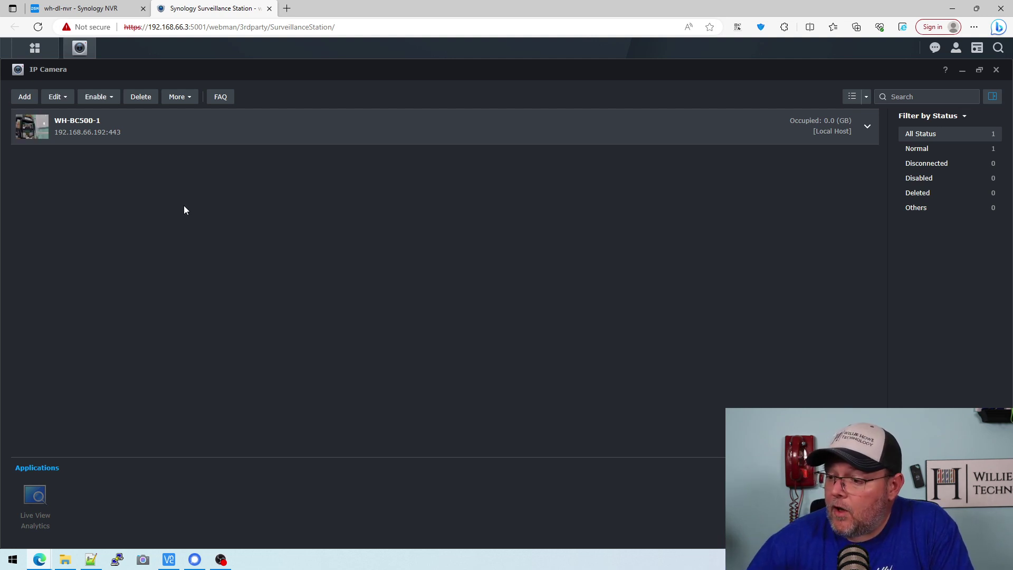
Step: Start the live view of WH-BC500-1 from its camera thumbnail
{"action": "mouse_move", "coordinate": [32, 129]}
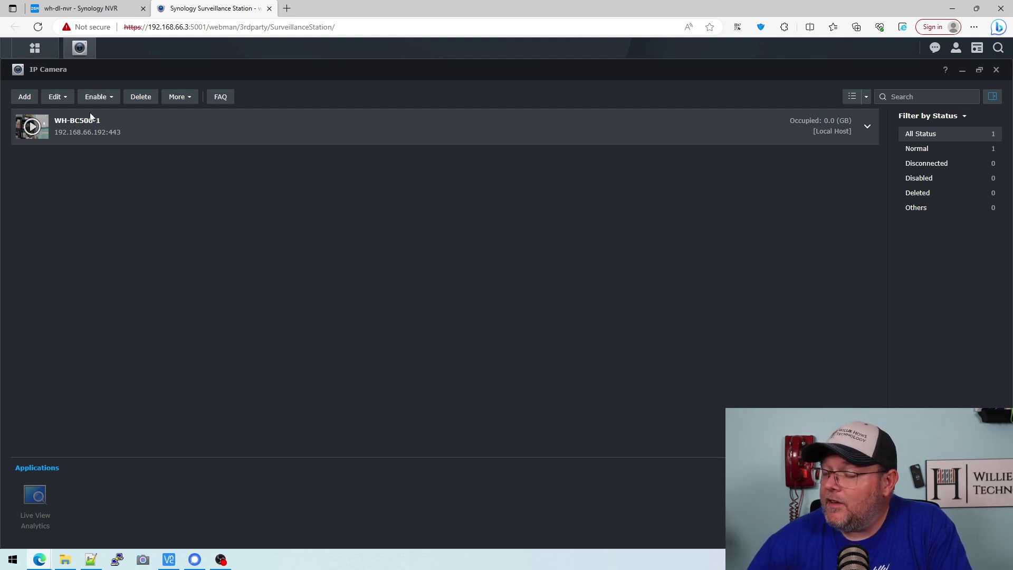
{"action": "left_click", "coordinate": [32, 128]}
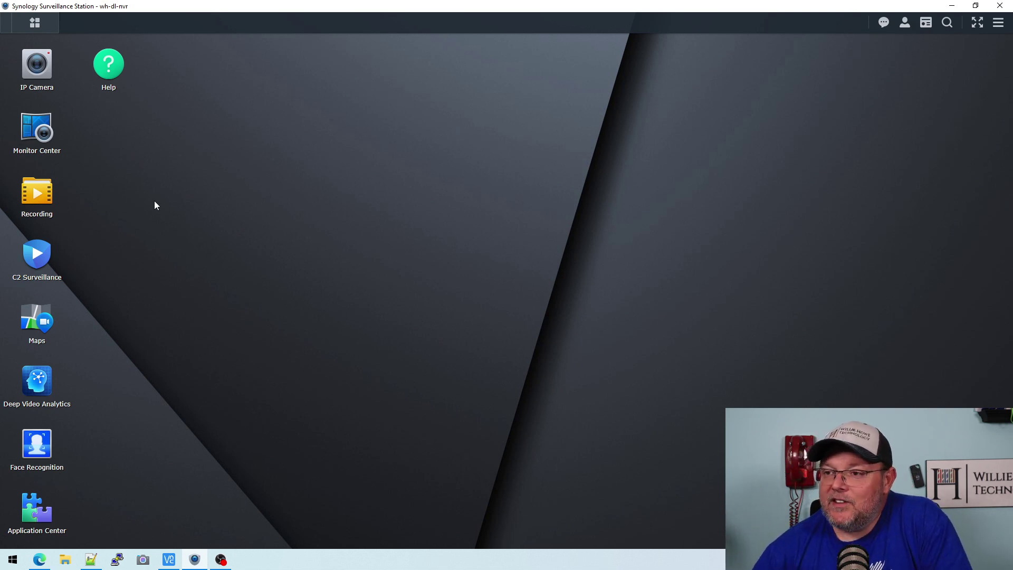
Step: Preview WH-BC500-1's live video from the IP camera list, then close the preview
{"action": "left_click", "coordinate": [38, 66]}
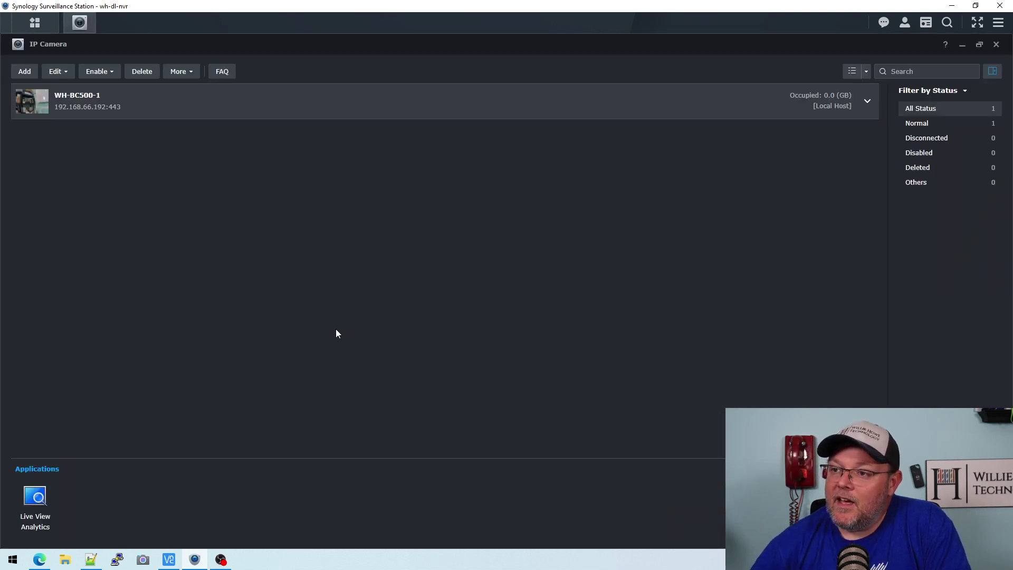
{"action": "left_click", "coordinate": [28, 103]}
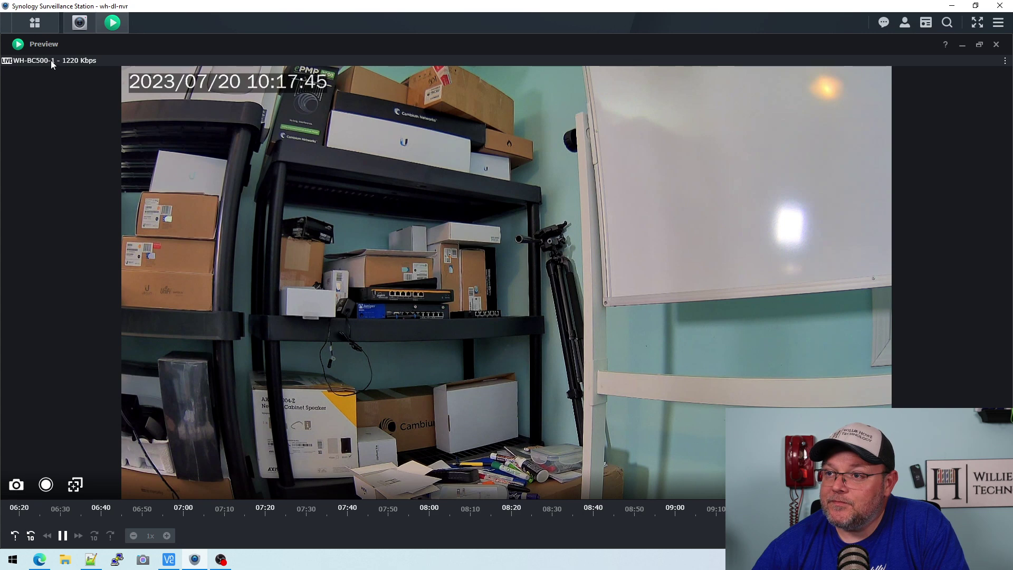
{"action": "left_click", "coordinate": [996, 45]}
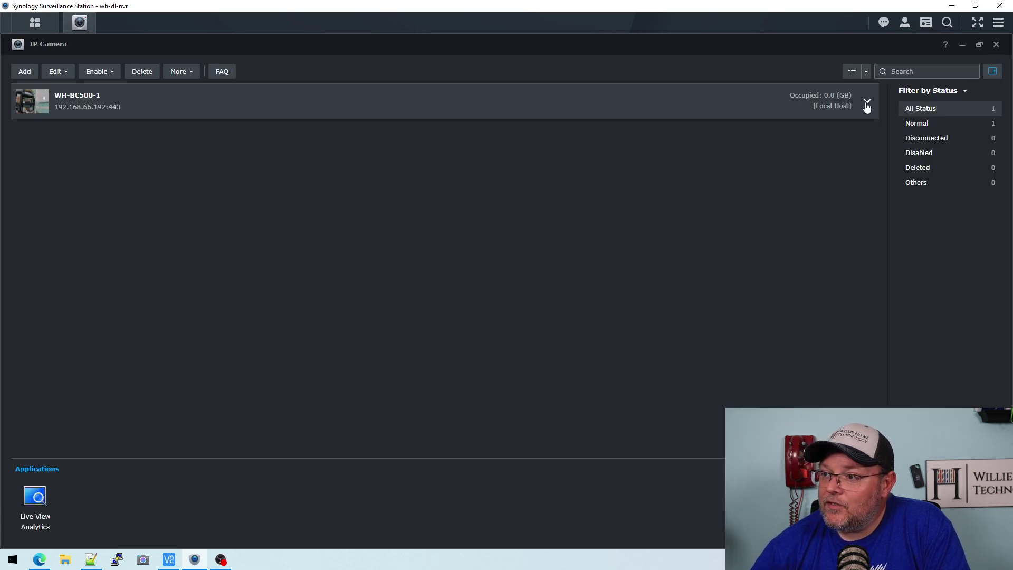
Step: Set WH-BC500-1's analytics type to Motion Detection covering the whole camera view and save
{"action": "left_click", "coordinate": [35, 496]}
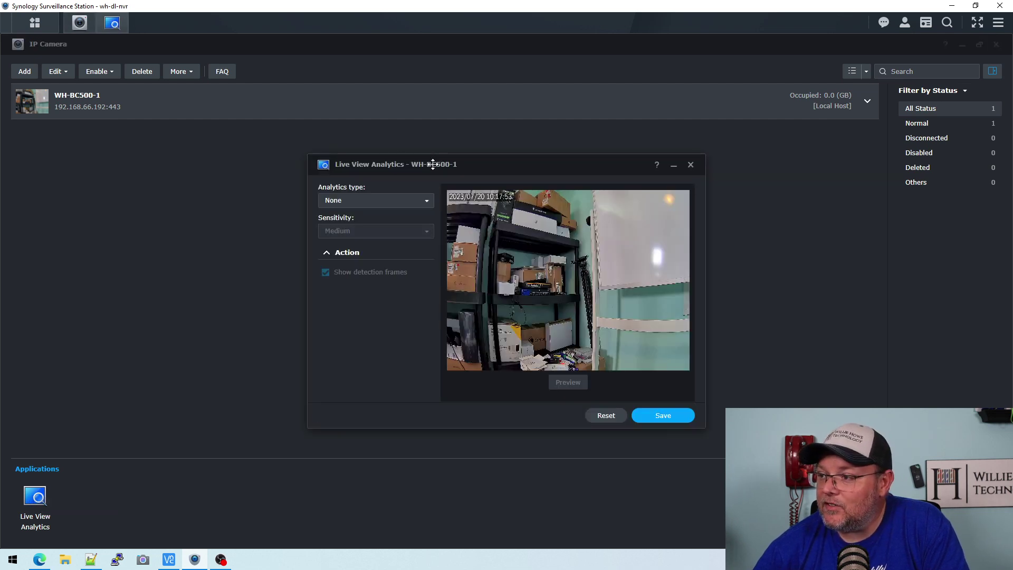
{"action": "left_click_drag", "start_coordinate": [433, 165], "coordinate": [262, 173]}
{"action": "left_click", "coordinate": [255, 209]}
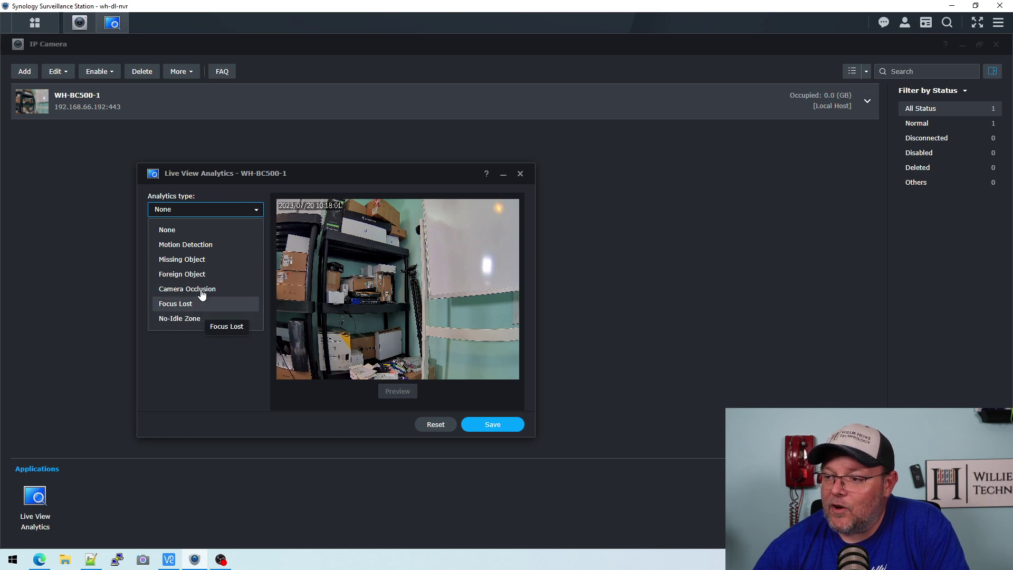
{"action": "left_click", "coordinate": [176, 231]}
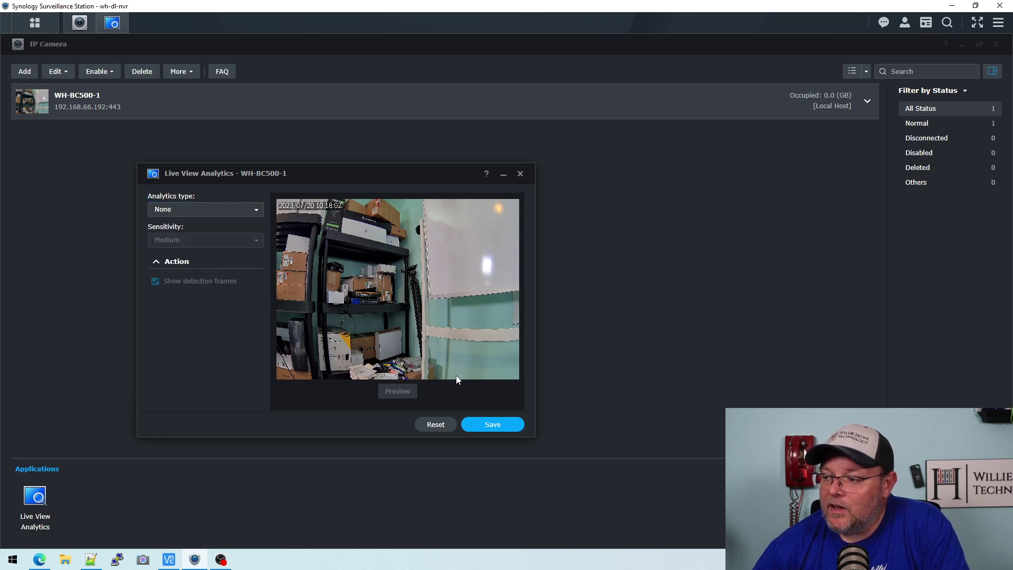
{"action": "left_click", "coordinate": [204, 212]}
{"action": "left_click", "coordinate": [213, 244]}
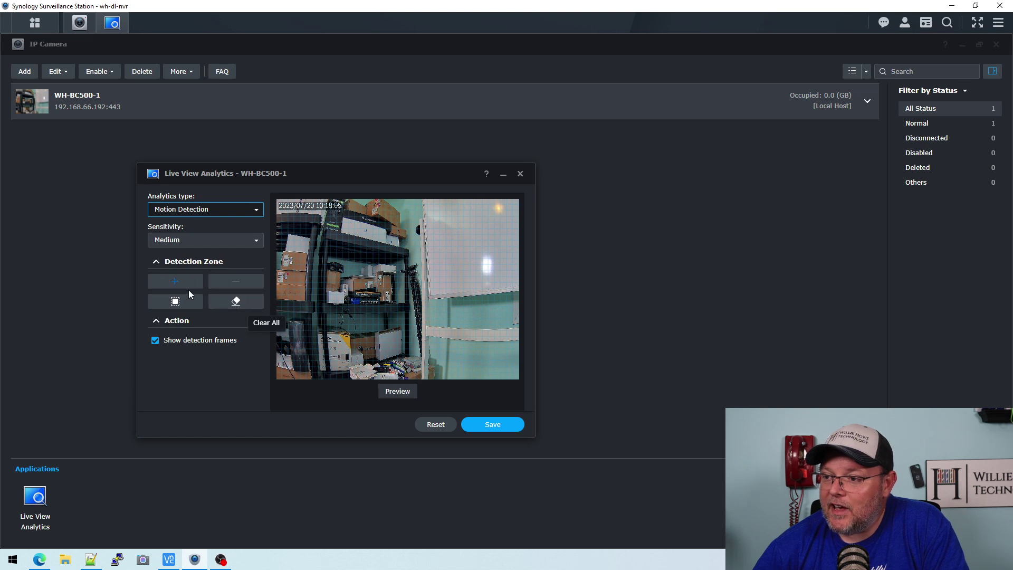
{"action": "left_click", "coordinate": [176, 303]}
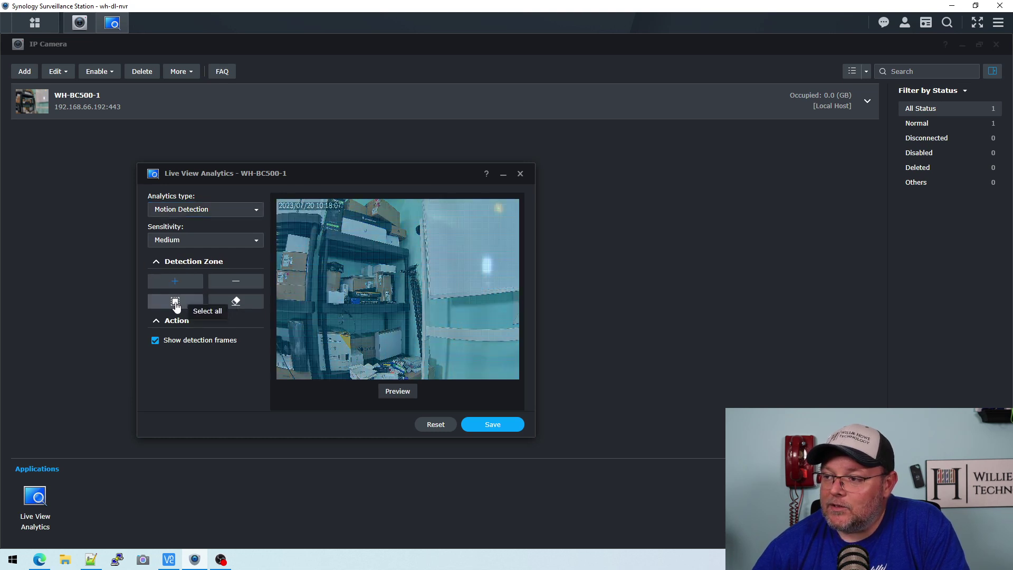
{"action": "left_click", "coordinate": [493, 425]}
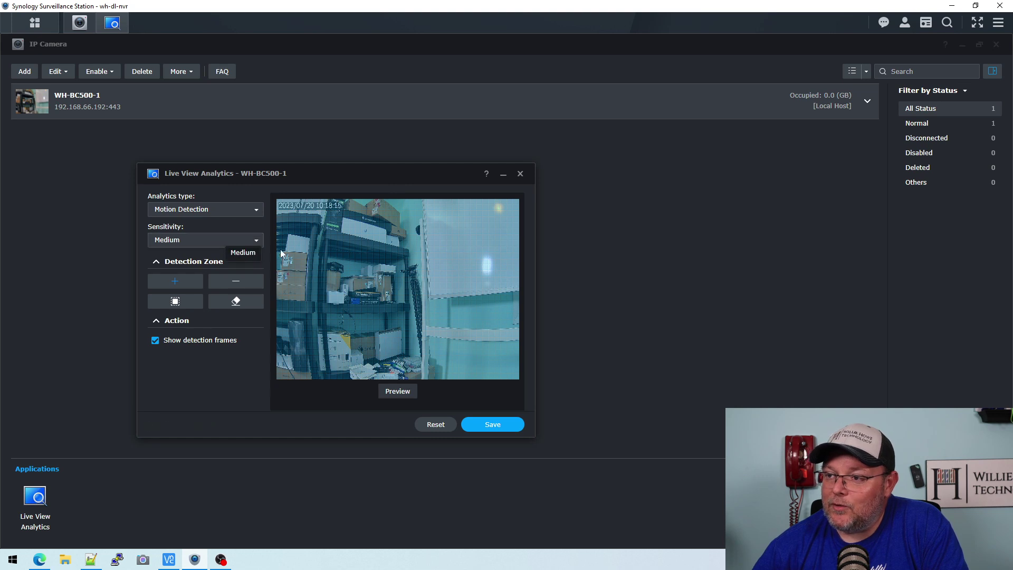
Step: Clear the detection zone, dismiss the missing-zone warning, and close the analytics window without saving
{"action": "left_click", "coordinate": [237, 304]}
{"action": "left_click", "coordinate": [488, 425]}
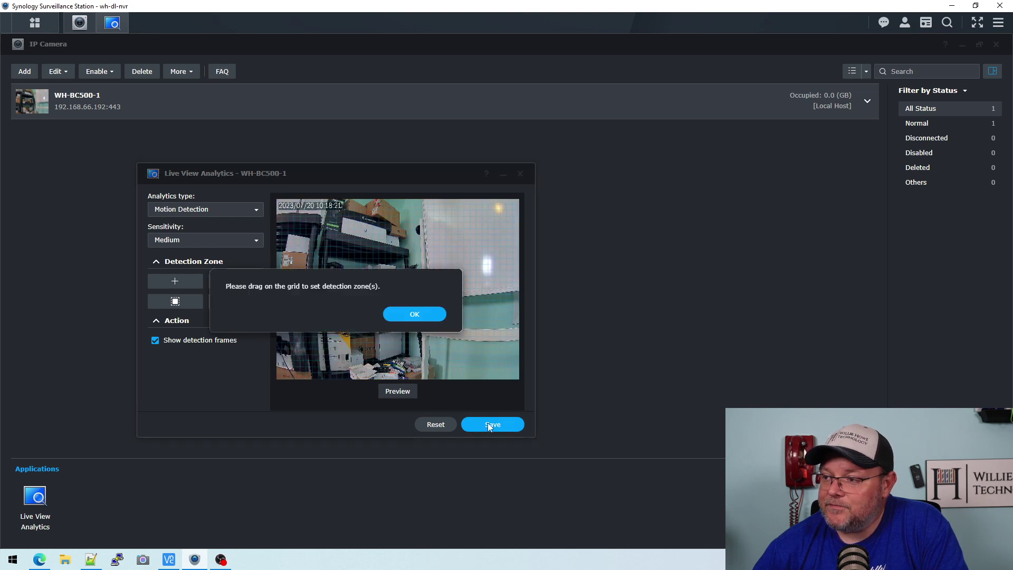
{"action": "left_click", "coordinate": [414, 315]}
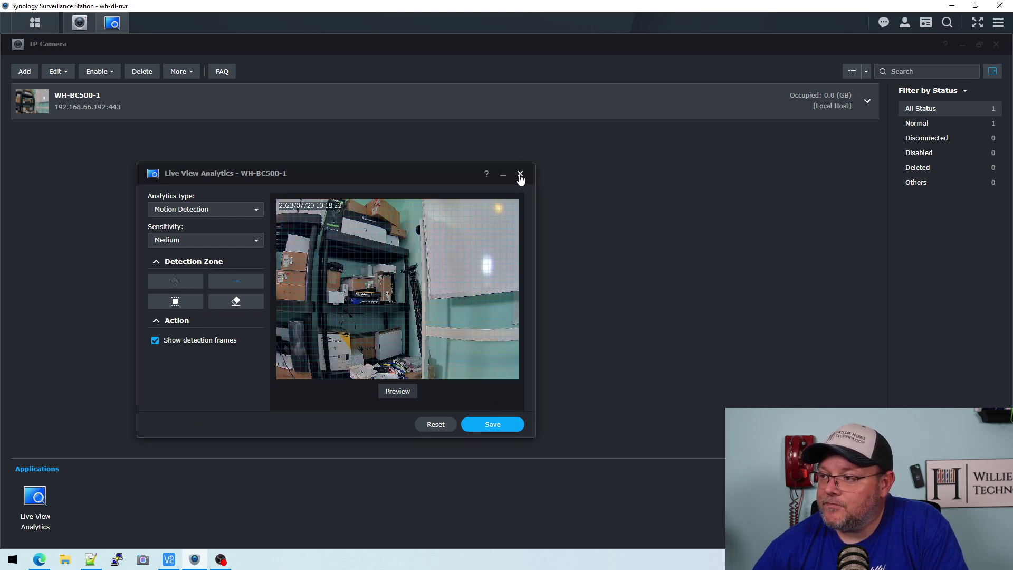
{"action": "left_click", "coordinate": [520, 175]}
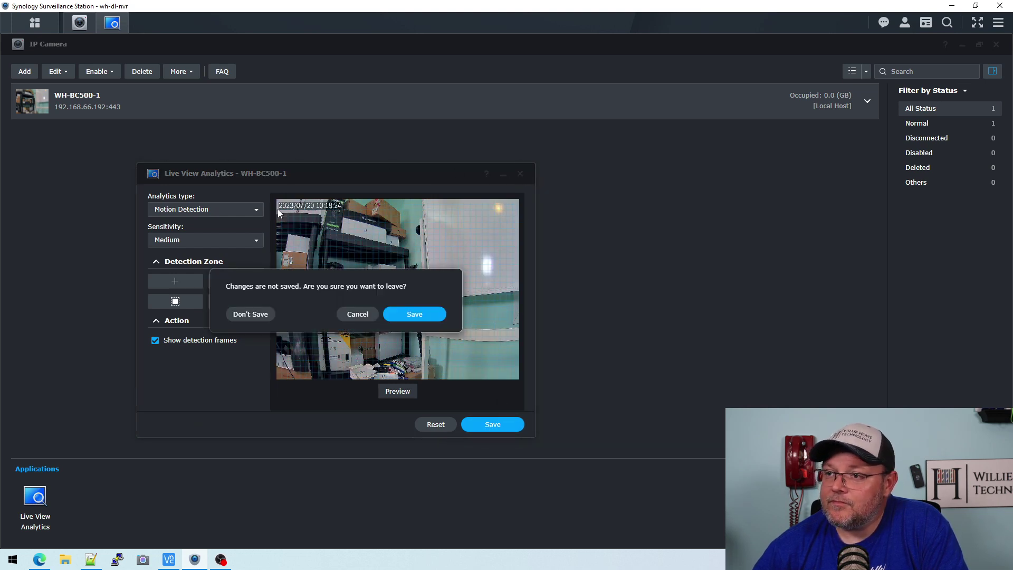
{"action": "left_click", "coordinate": [270, 316]}
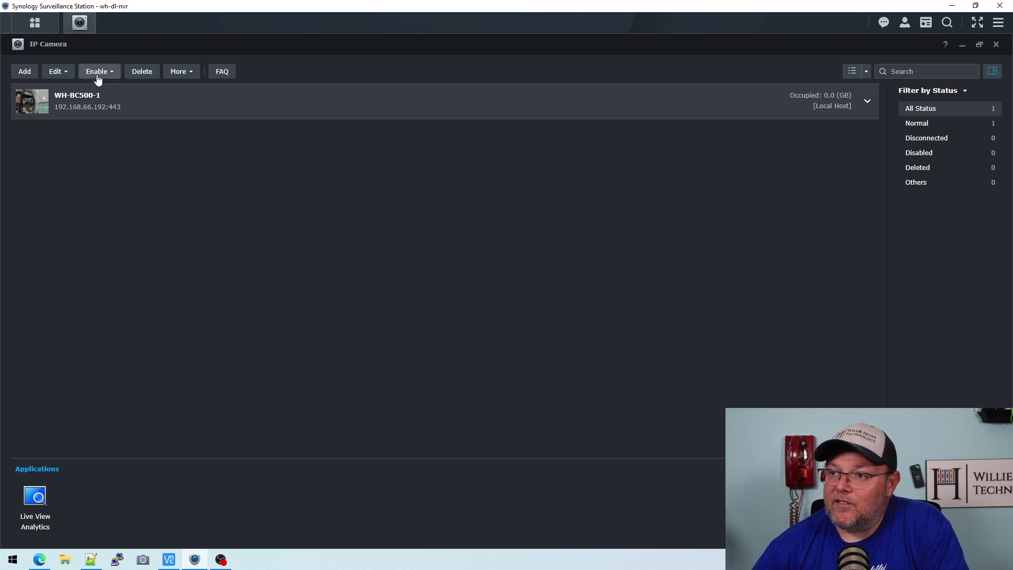
Step: Close IP Camera, open Recording, and view its People & Vehicle, License Plate and Motion events
{"action": "left_click", "coordinate": [997, 44]}
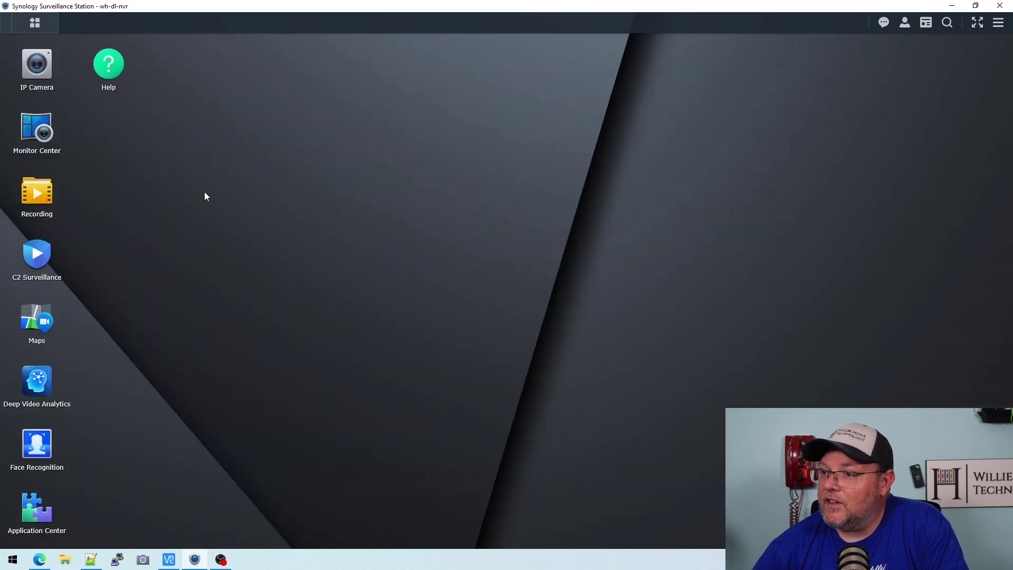
{"action": "left_click", "coordinate": [30, 199]}
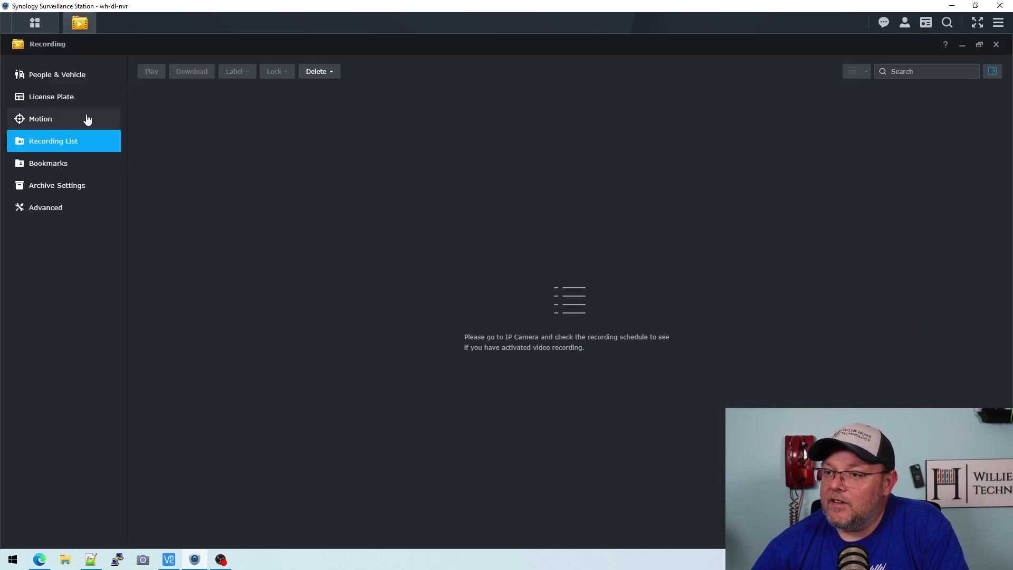
{"action": "left_click", "coordinate": [39, 76]}
{"action": "left_click", "coordinate": [39, 99]}
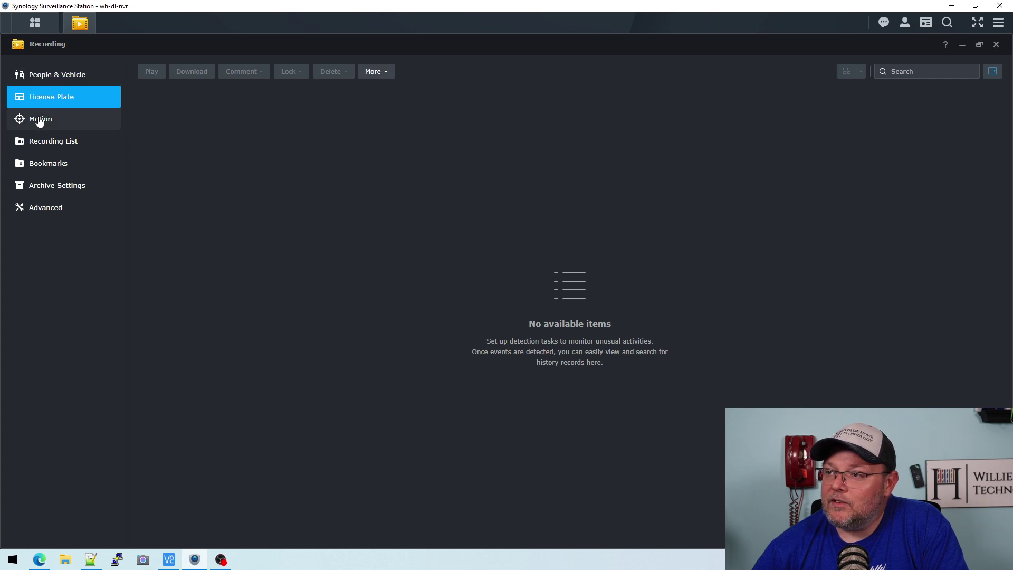
{"action": "left_click", "coordinate": [40, 121]}
Step: Browse the Recording List, Bookmarks, Archive and Advanced sections, then close Recording
{"action": "left_click", "coordinate": [49, 143]}
{"action": "left_click", "coordinate": [54, 164]}
{"action": "left_click", "coordinate": [53, 186]}
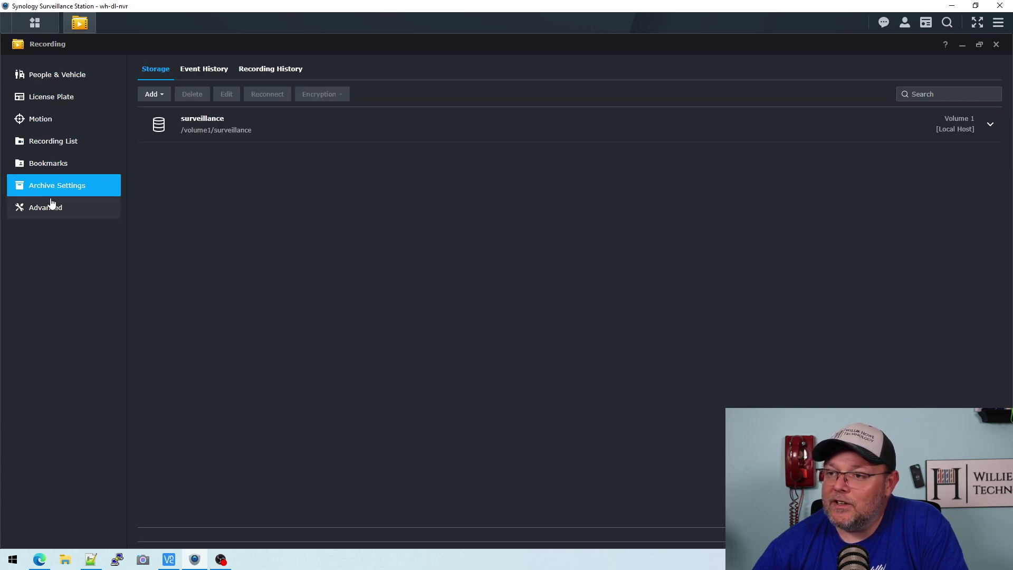
{"action": "left_click", "coordinate": [52, 205]}
{"action": "left_click", "coordinate": [60, 77]}
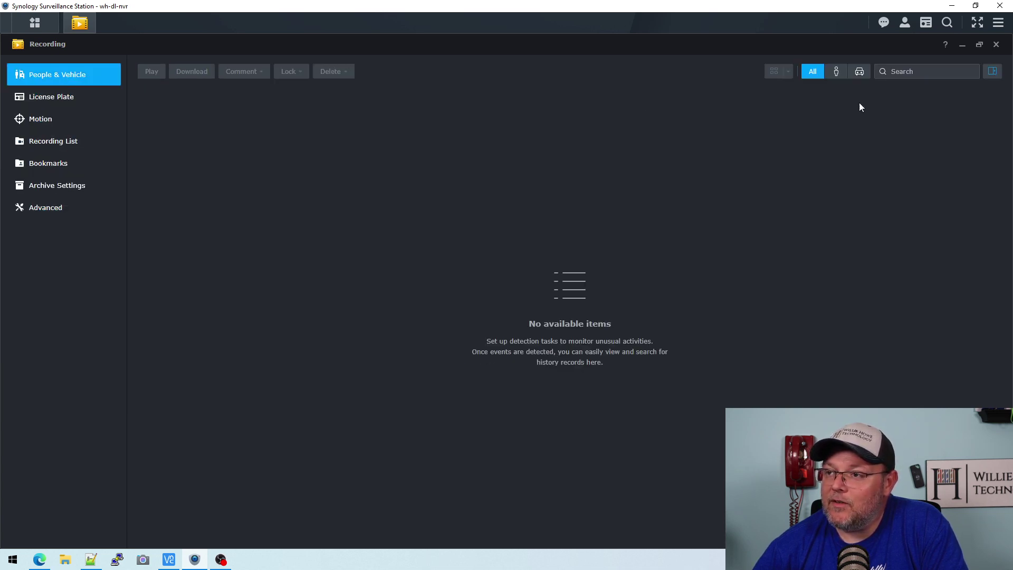
{"action": "left_click", "coordinate": [997, 45]}
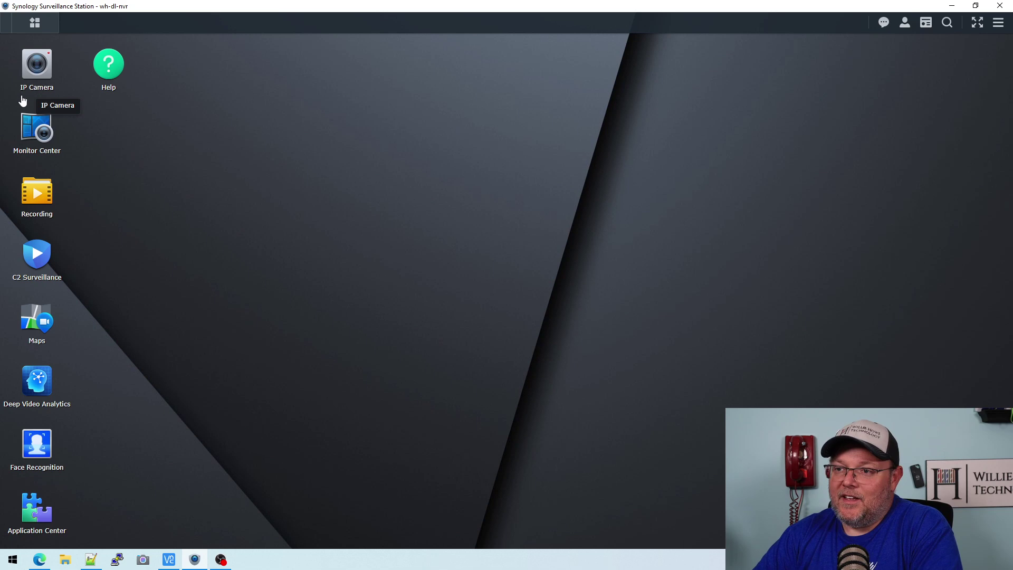
Step: Open Monitor Center and drag WH-BC500-1 into the General Layout to show its live feed
{"action": "left_click", "coordinate": [45, 135]}
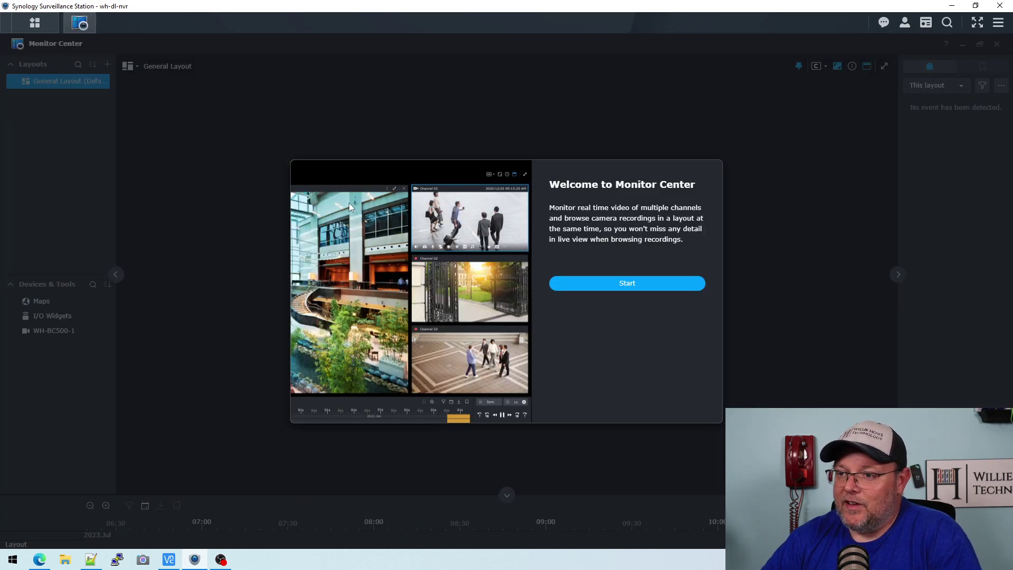
{"action": "left_click", "coordinate": [679, 285]}
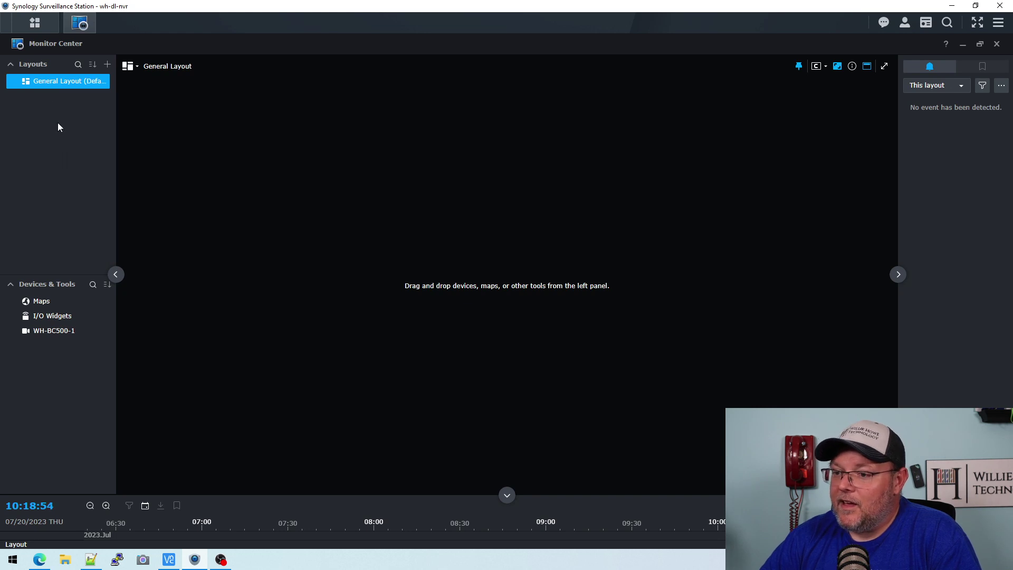
{"action": "mouse_move", "coordinate": [55, 337]}
{"action": "left_click_drag", "start_coordinate": [53, 333], "coordinate": [281, 223]}
{"action": "left_click", "coordinate": [669, 320]}
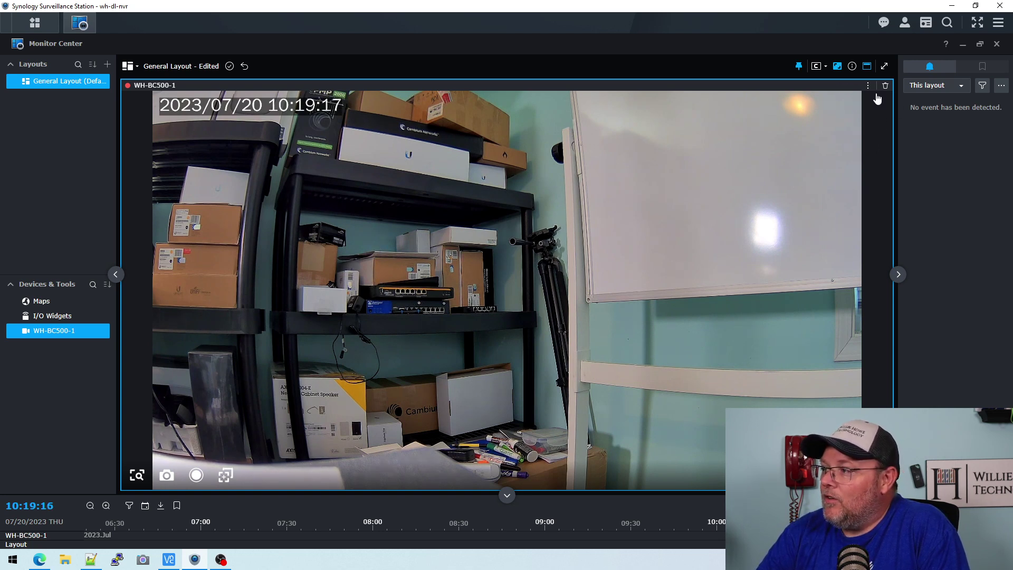
{"action": "left_click", "coordinate": [35, 23]}
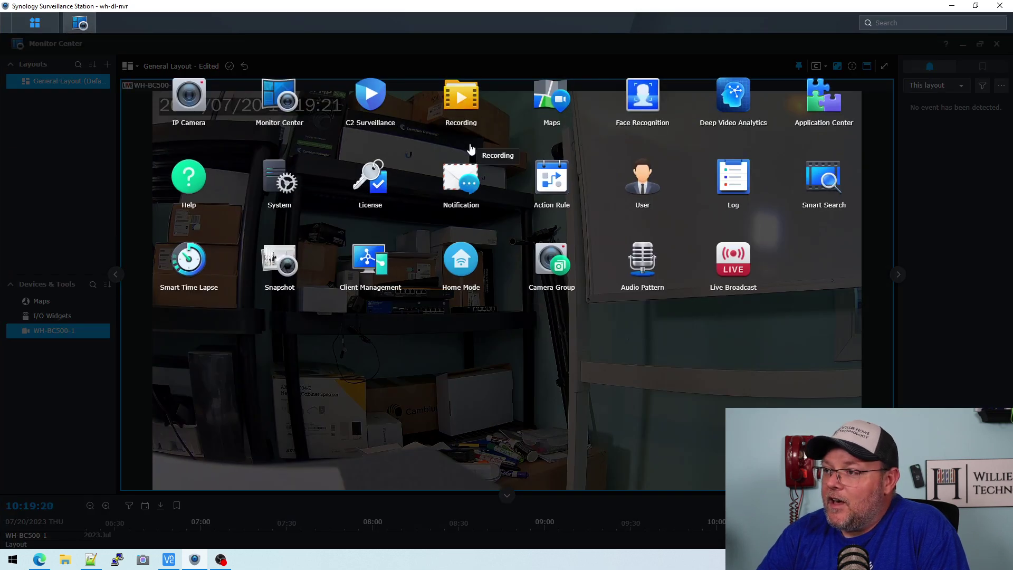
Step: Launch Recording to show the 22-second WH-BC500-1 Motion and Tampering Detection clip
{"action": "left_click", "coordinate": [466, 107]}
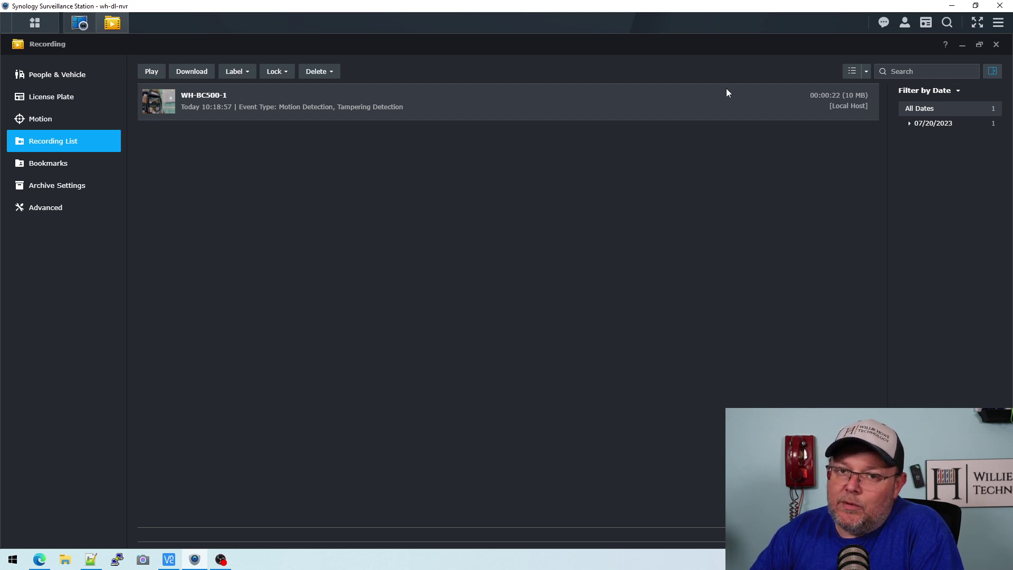
{"action": "left_click", "coordinate": [998, 23]}
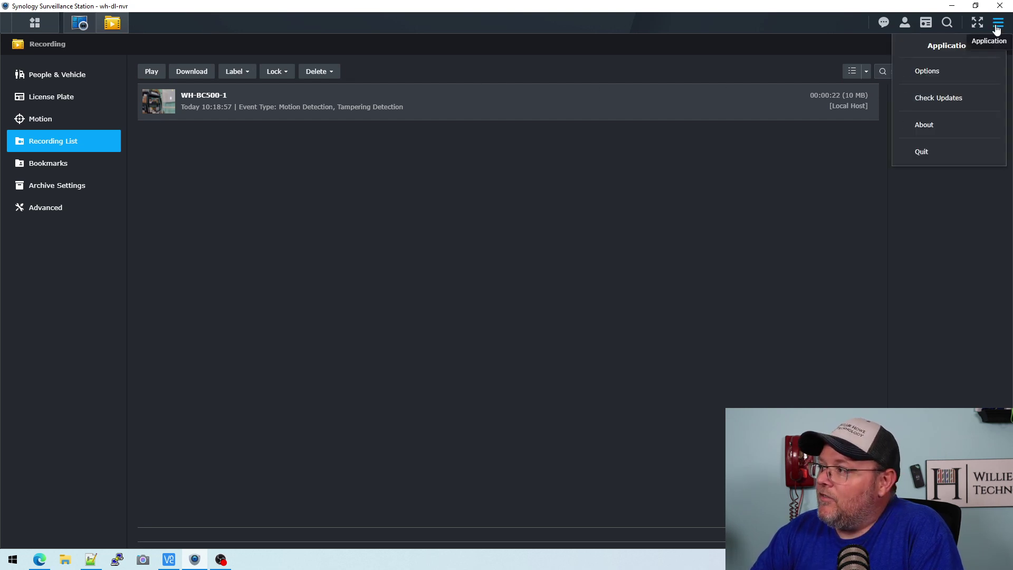
{"action": "left_click", "coordinate": [924, 74]}
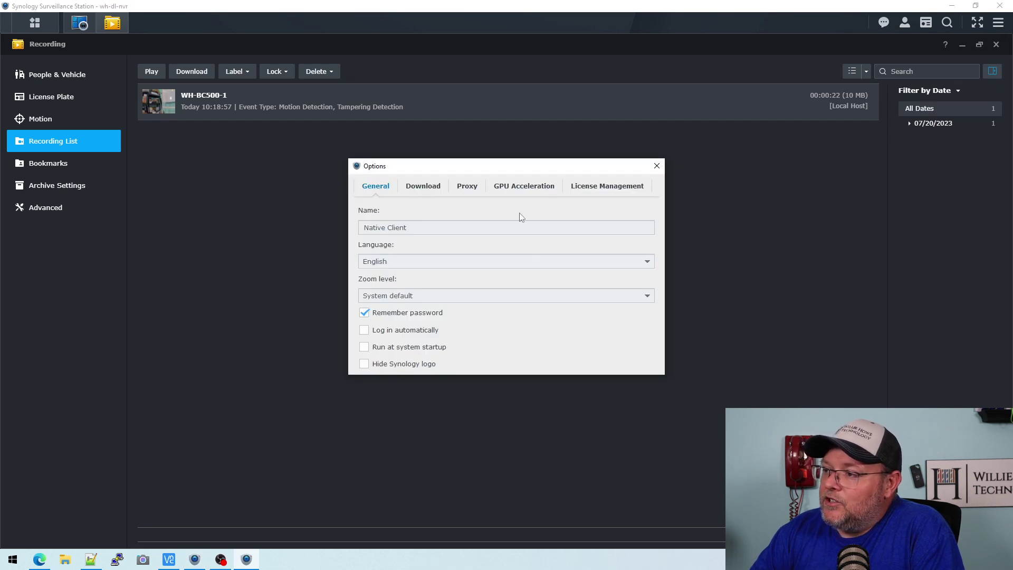
{"action": "left_click", "coordinate": [517, 197]}
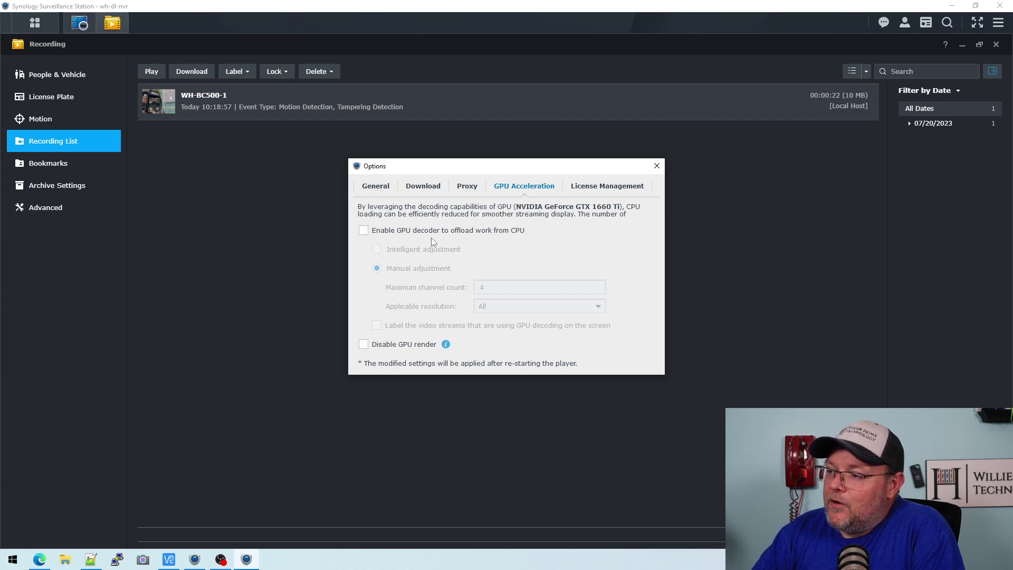
{"action": "left_click", "coordinate": [363, 230]}
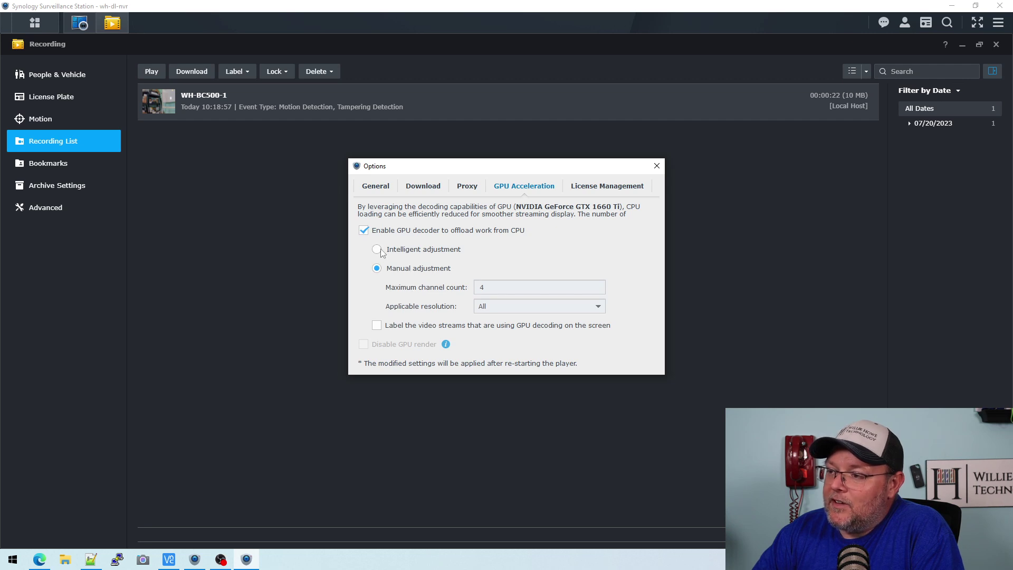
{"action": "left_click", "coordinate": [377, 250]}
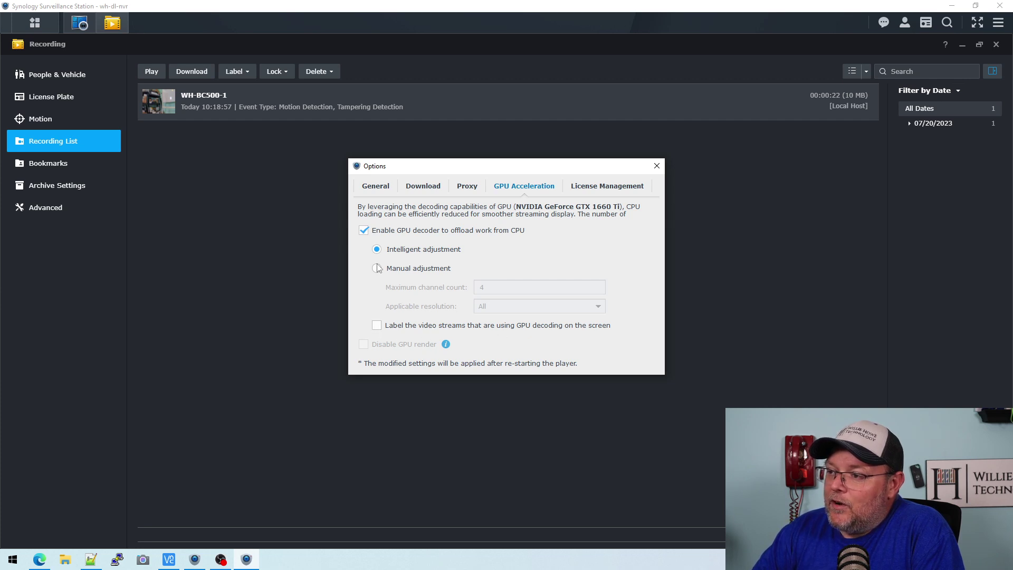
{"action": "left_click", "coordinate": [368, 232]}
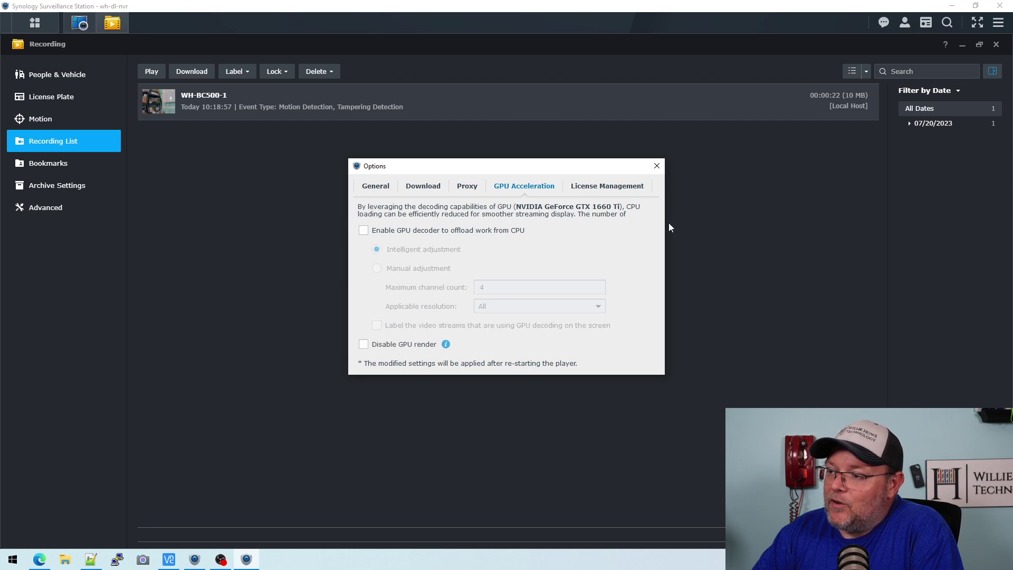
{"action": "left_click", "coordinate": [659, 168]}
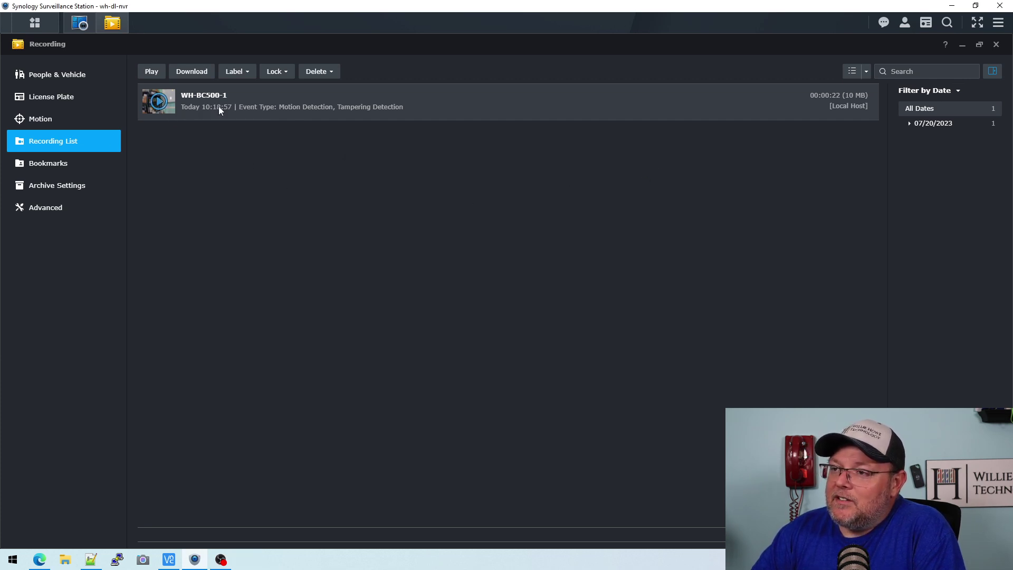
{"action": "left_click", "coordinate": [157, 100]}
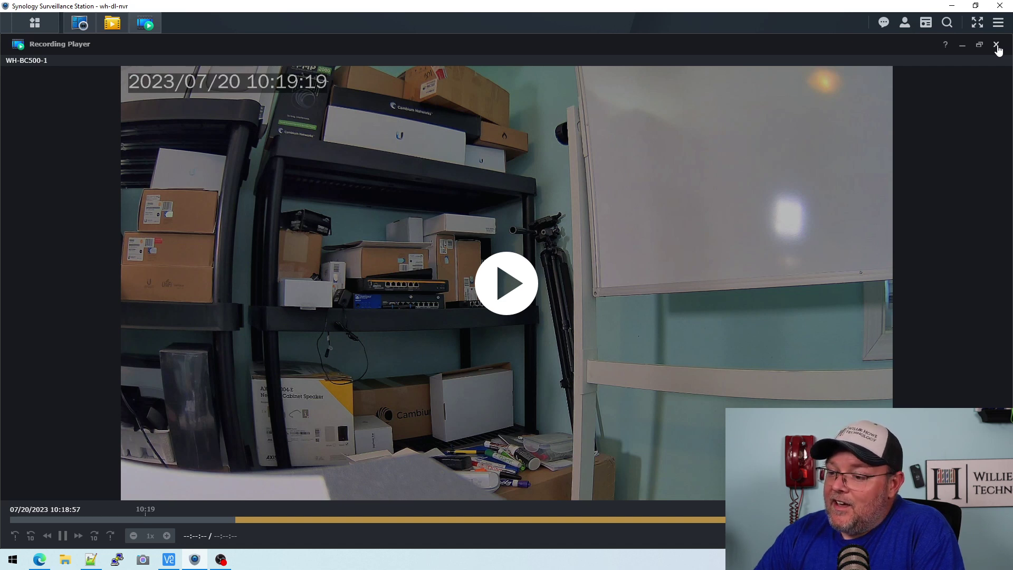
{"action": "left_click", "coordinate": [997, 45]}
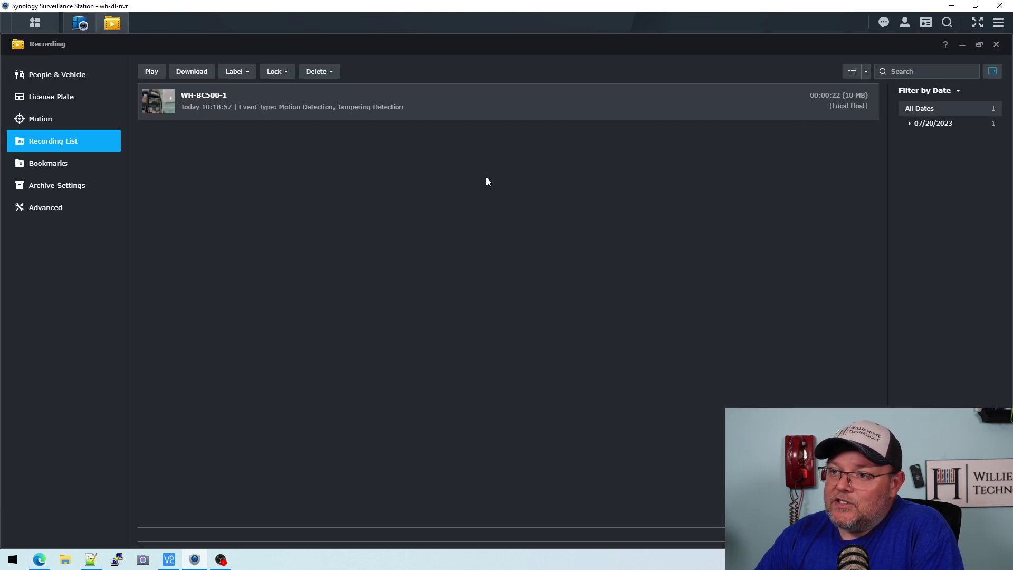